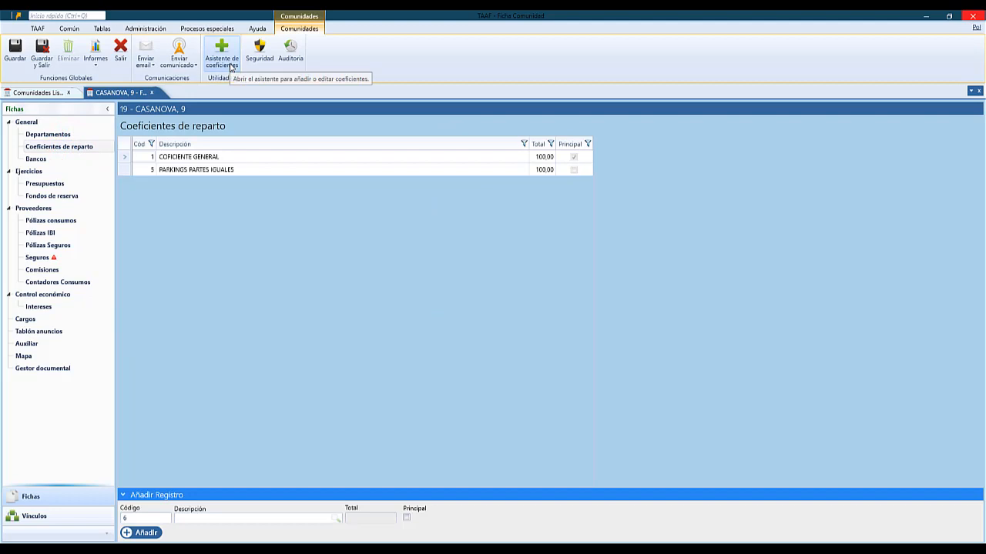
Start a new distribution coefficient with the coefficient assistant, describe it as TODOS PARTES IGUALES and continue to the department assignment.
left_click(223, 57)
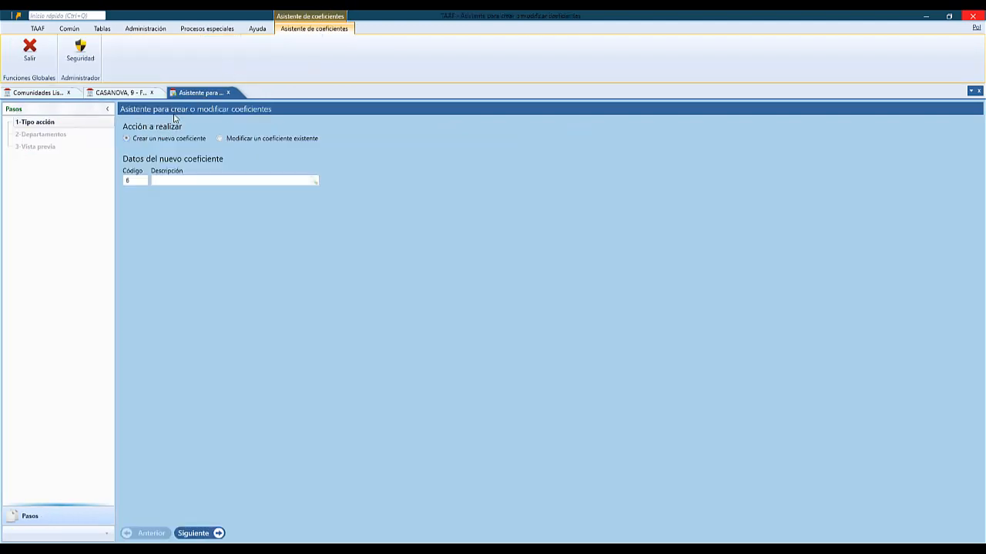
left_click(127, 138)
left_click(223, 141)
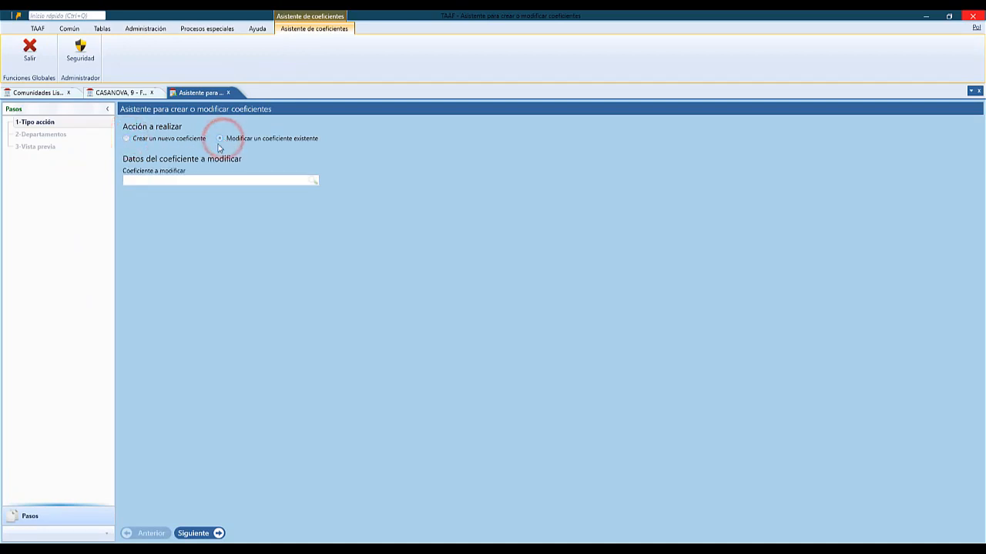
left_click(127, 140)
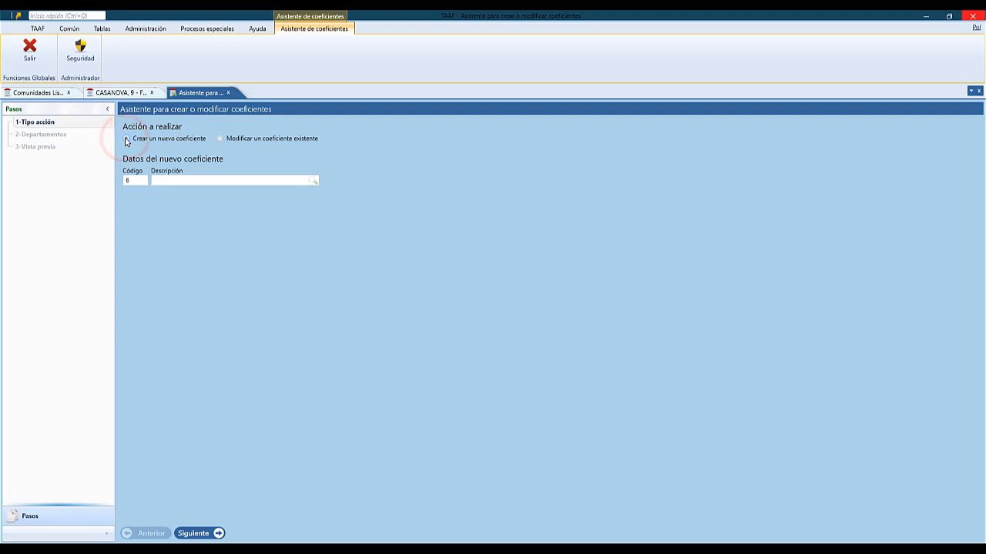
left_click(163, 179)
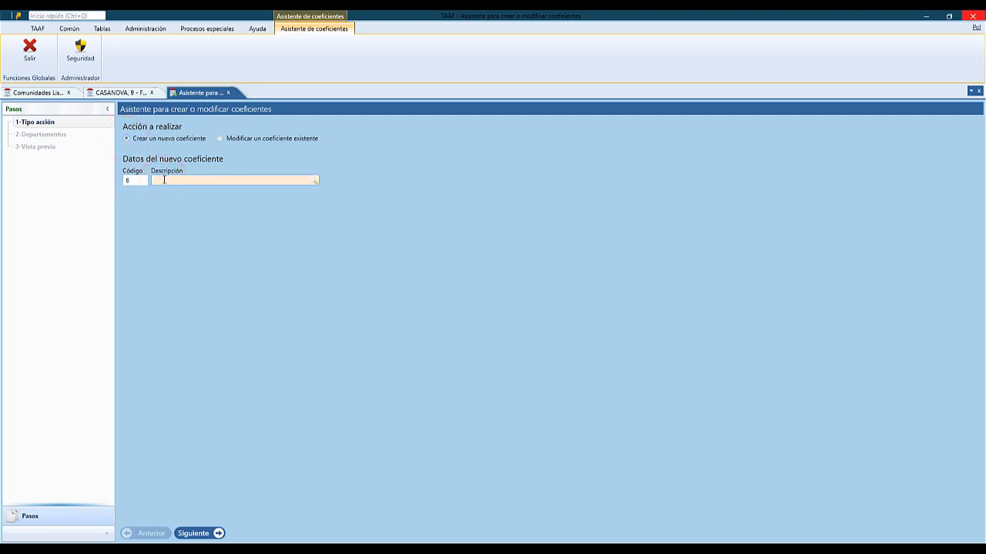
left_click(163, 179)
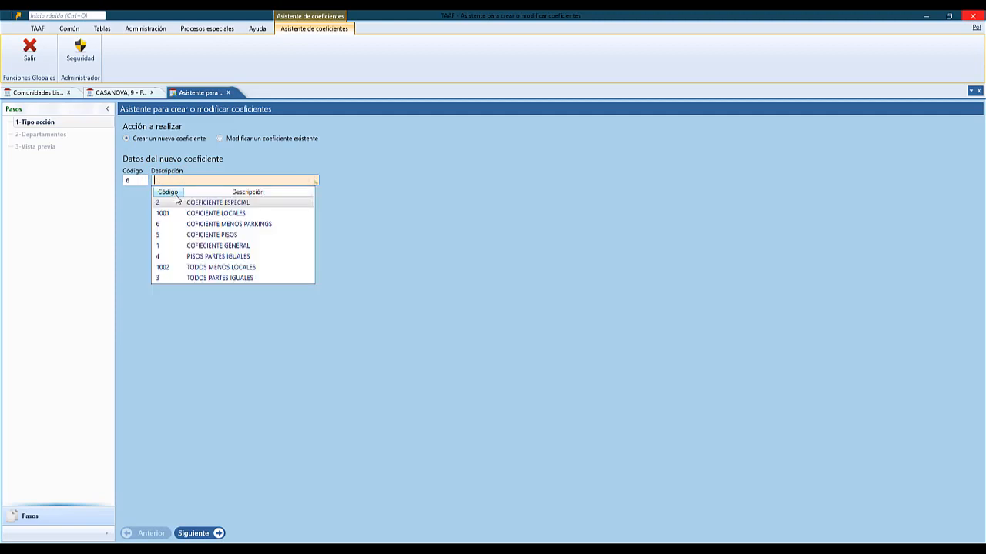
left_click(232, 278)
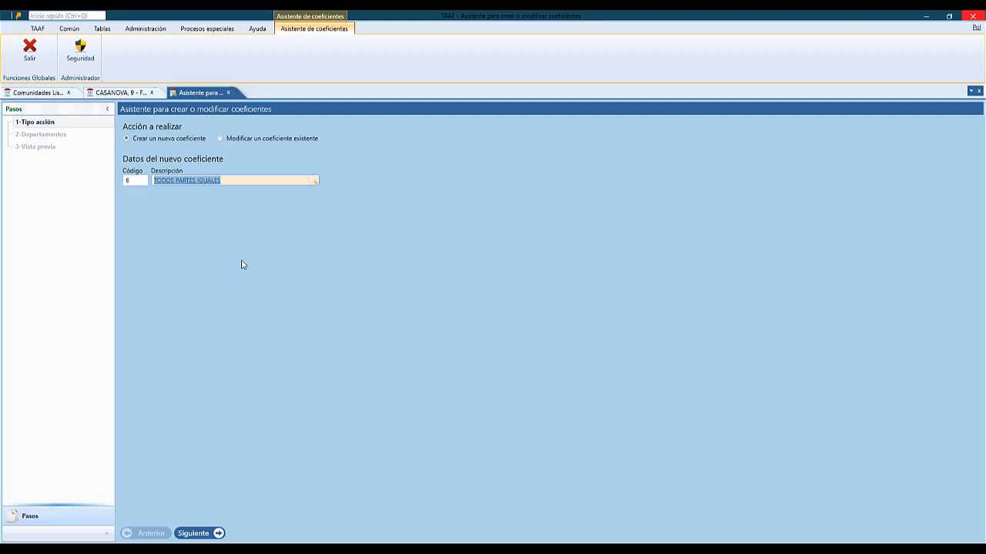
left_click(198, 533)
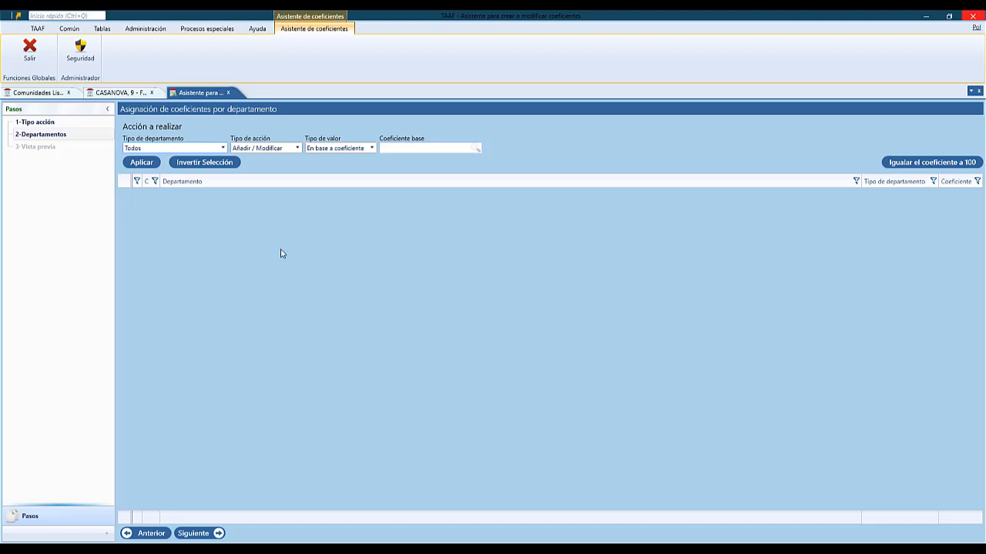
Examine the available options for department type, action type, value type and base coefficient.
left_click(217, 150)
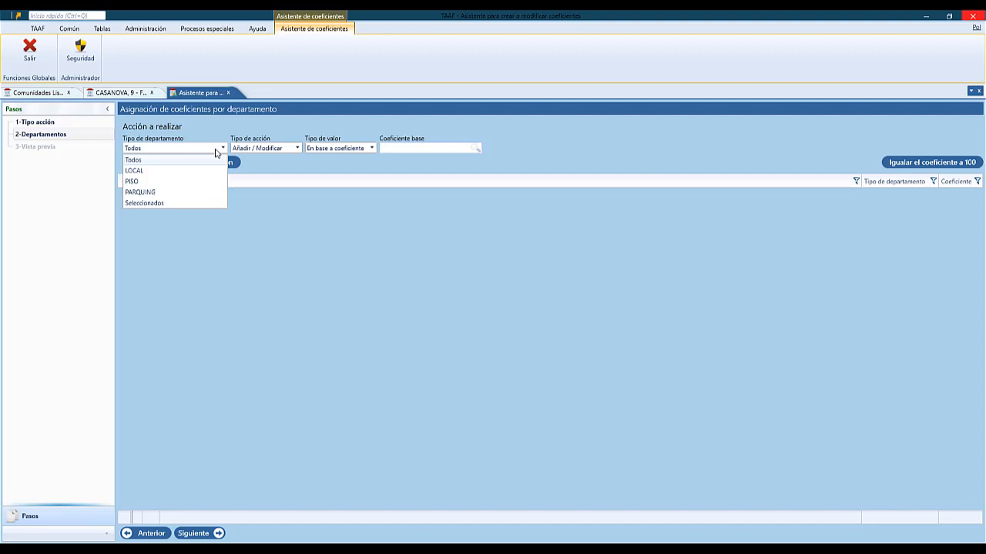
left_click(216, 150)
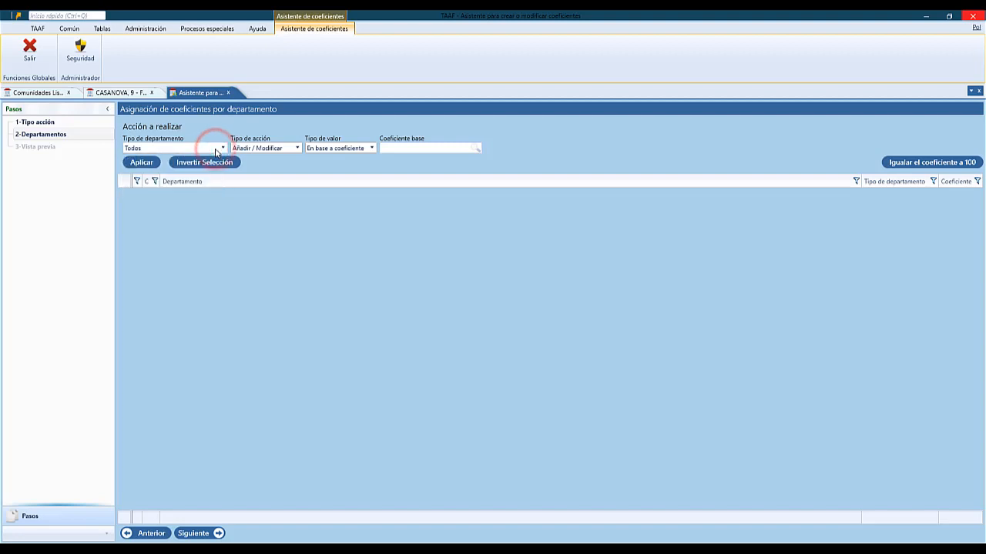
left_click(289, 150)
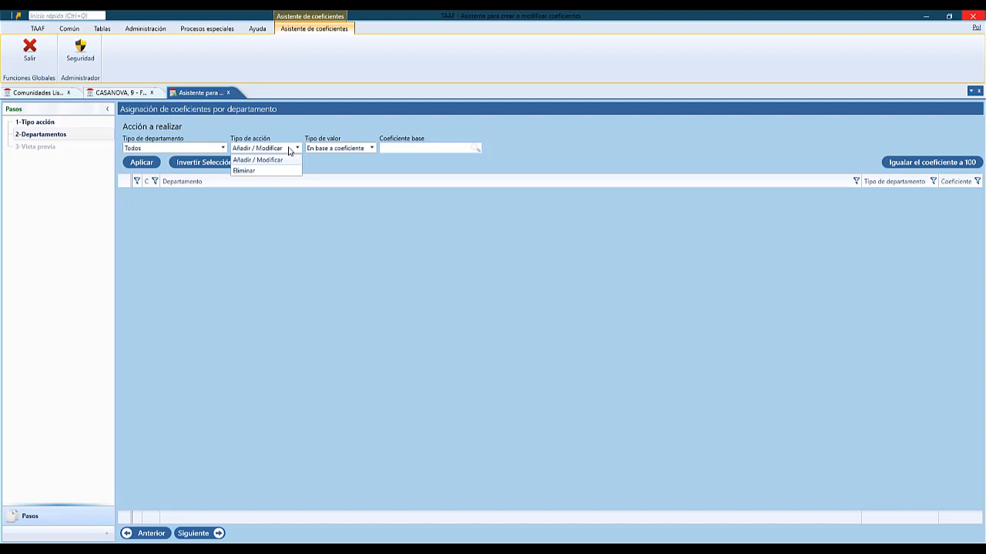
left_click(289, 150)
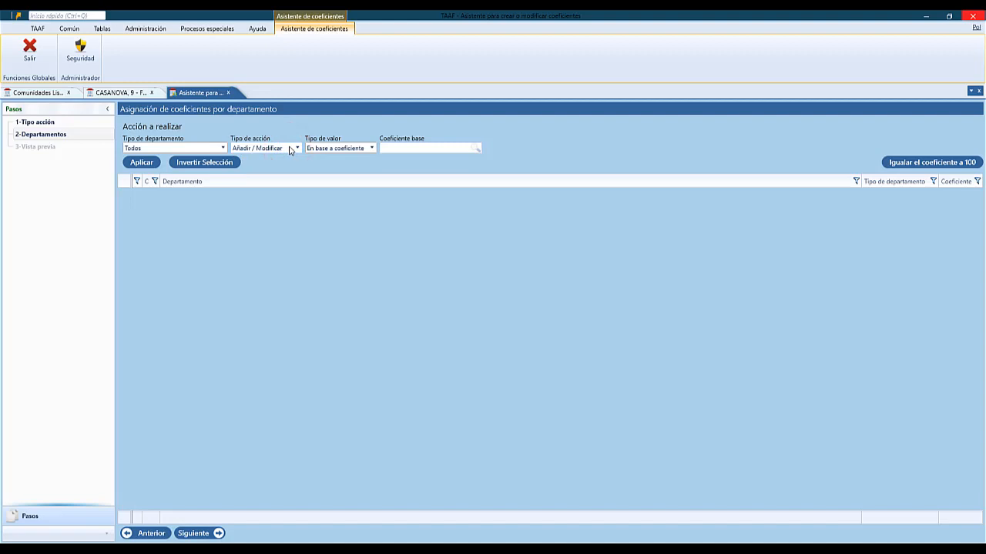
left_click(371, 150)
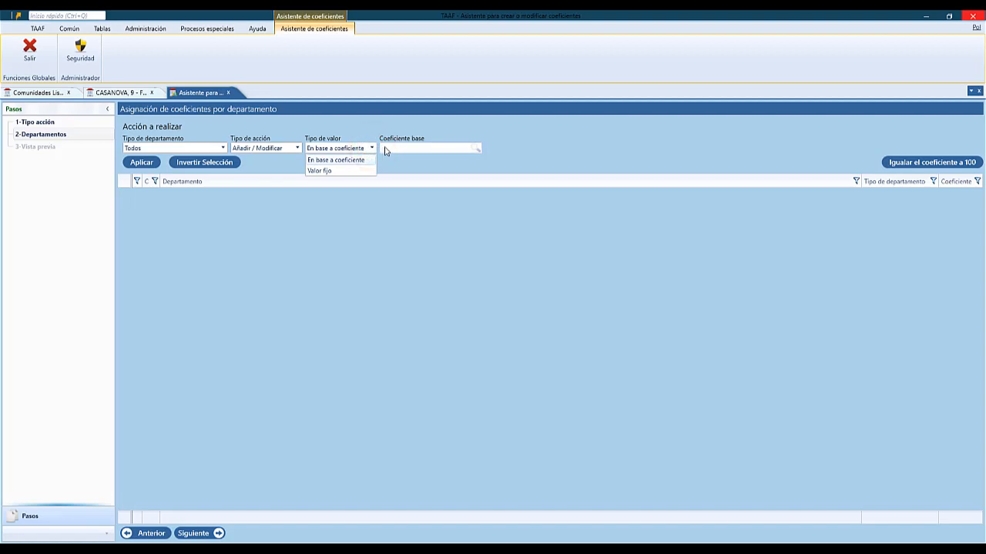
left_click(385, 149)
left_click(386, 147)
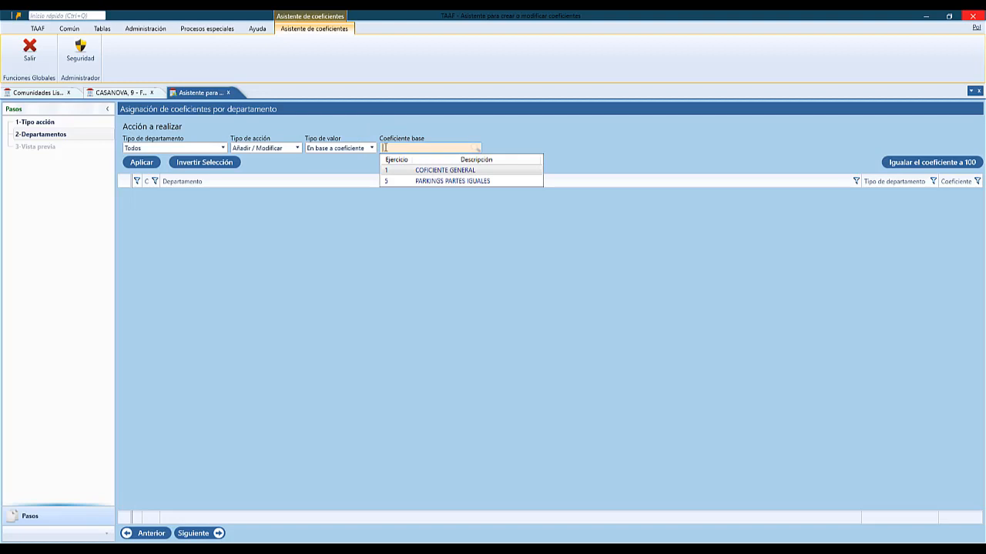
key("Escape")
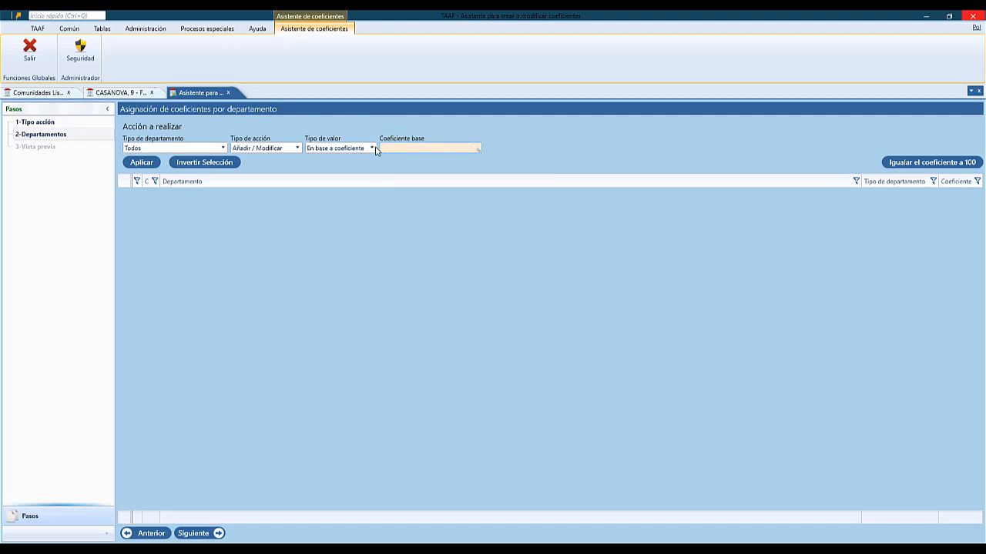
left_click(347, 150)
left_click(355, 152)
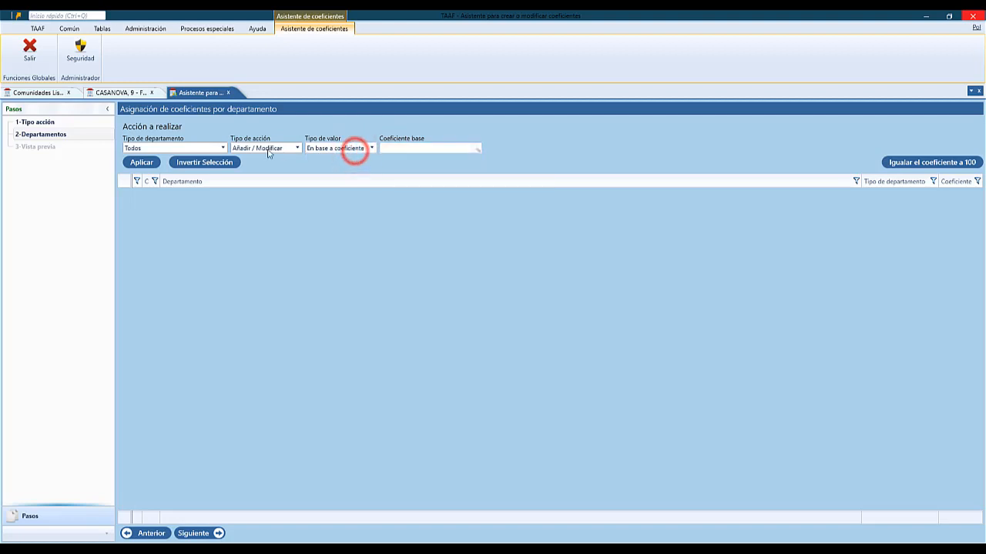
left_click(142, 163)
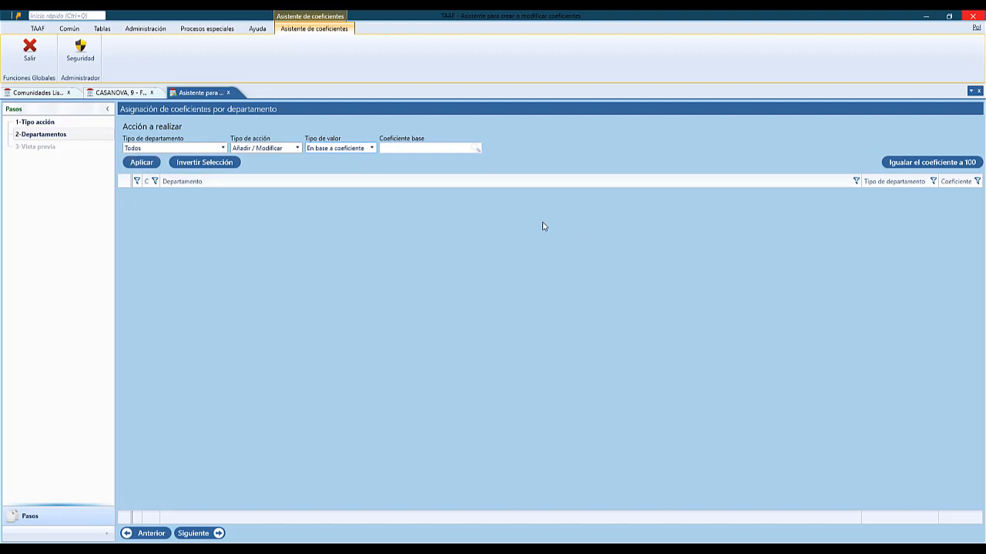
Assign a fixed value of 1 to all departments (Todos) in the new coefficient.
left_click(213, 151)
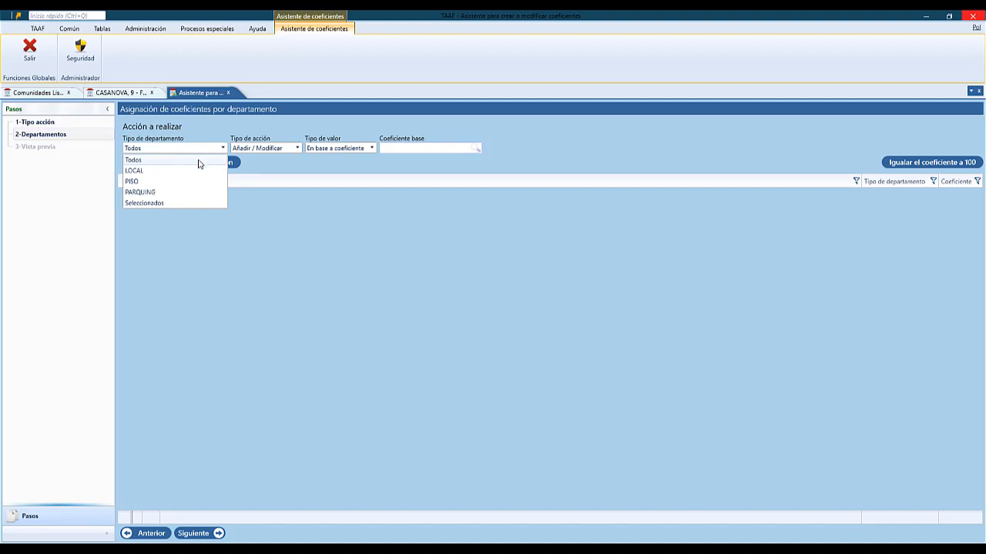
left_click(199, 161)
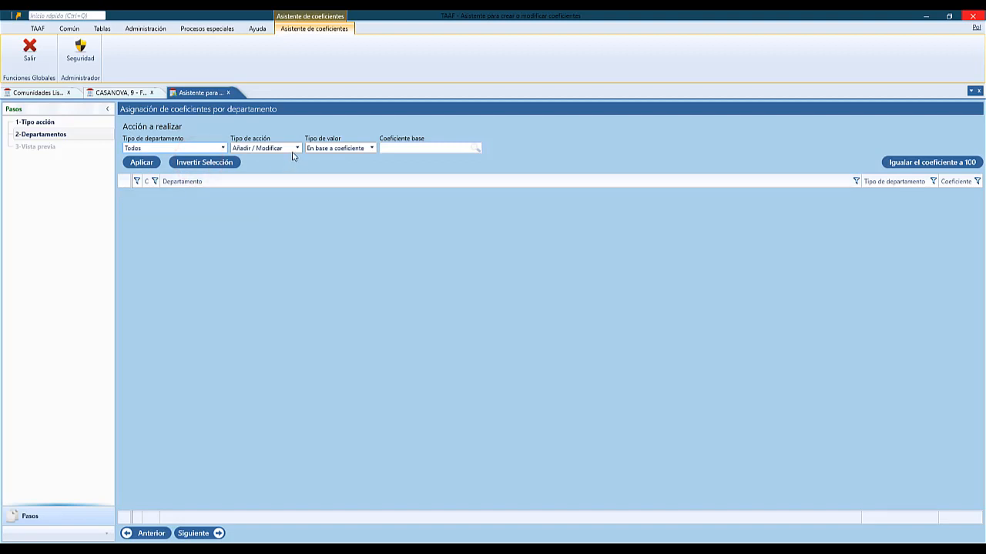
left_click(364, 154)
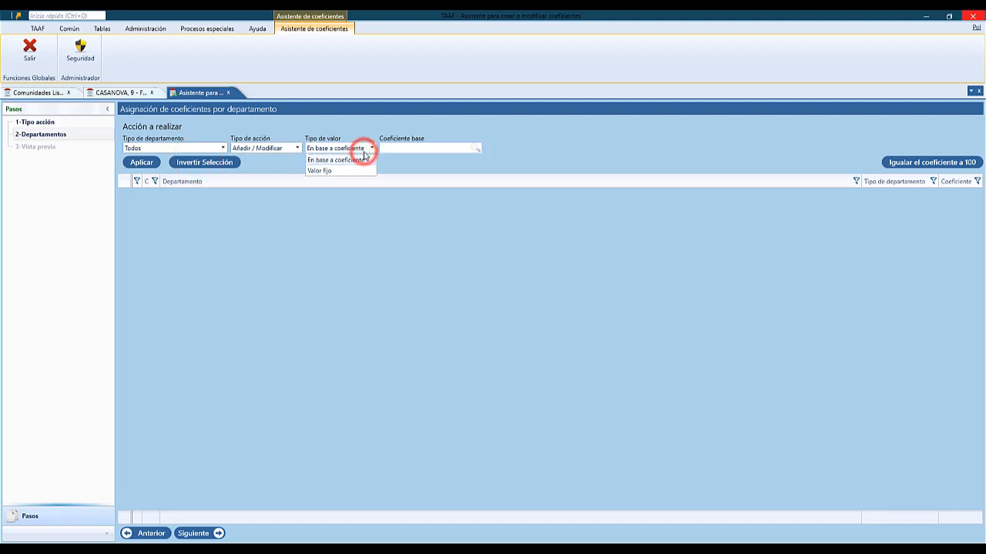
left_click(350, 172)
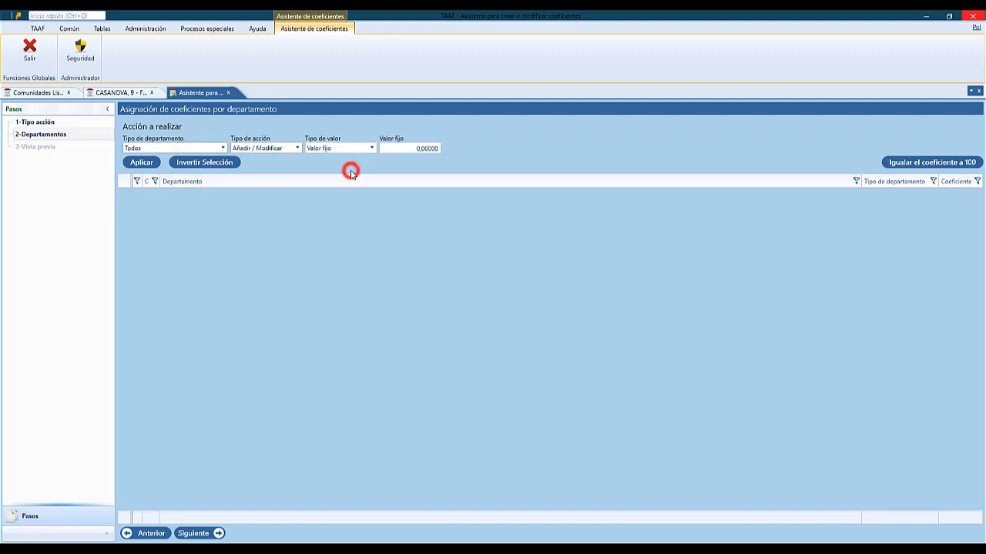
left_click(412, 149)
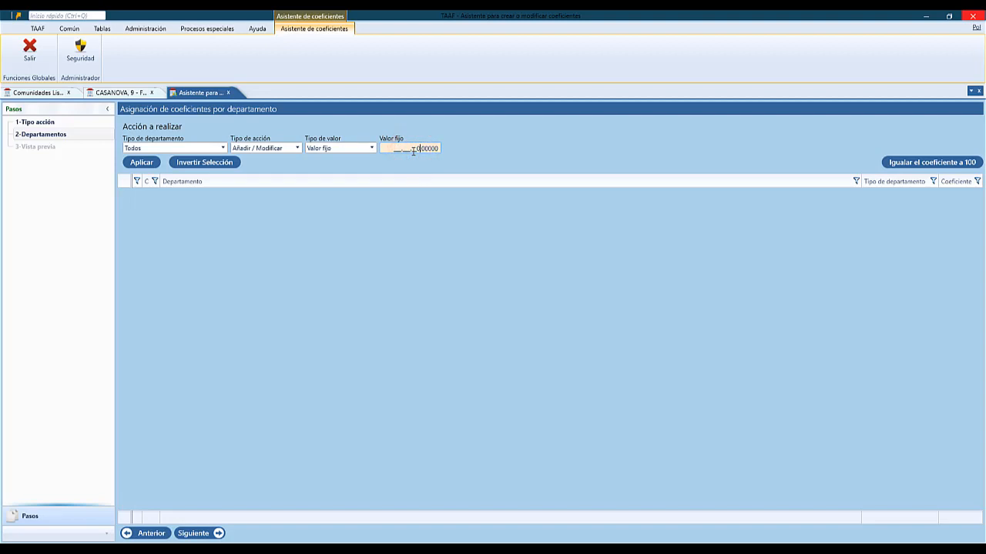
type("1")
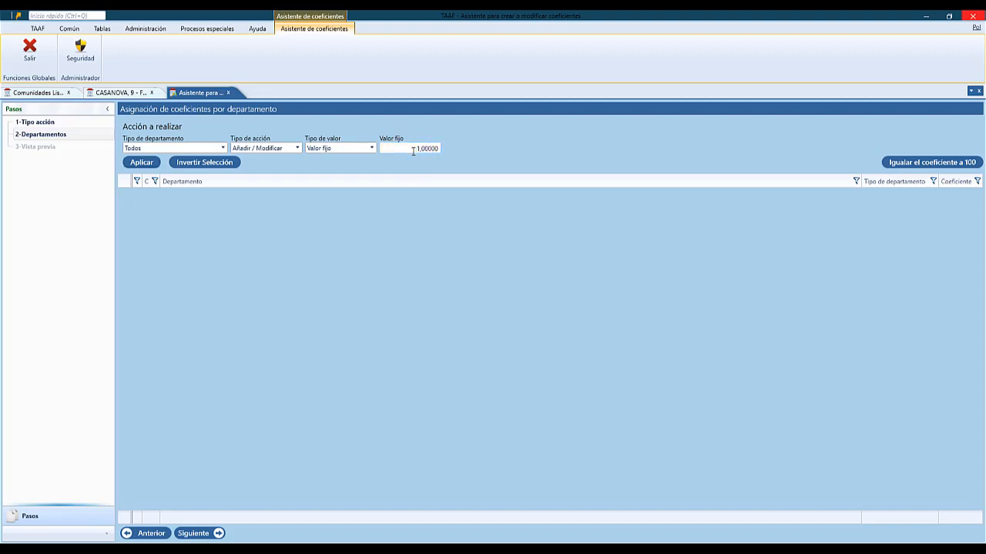
left_click(144, 163)
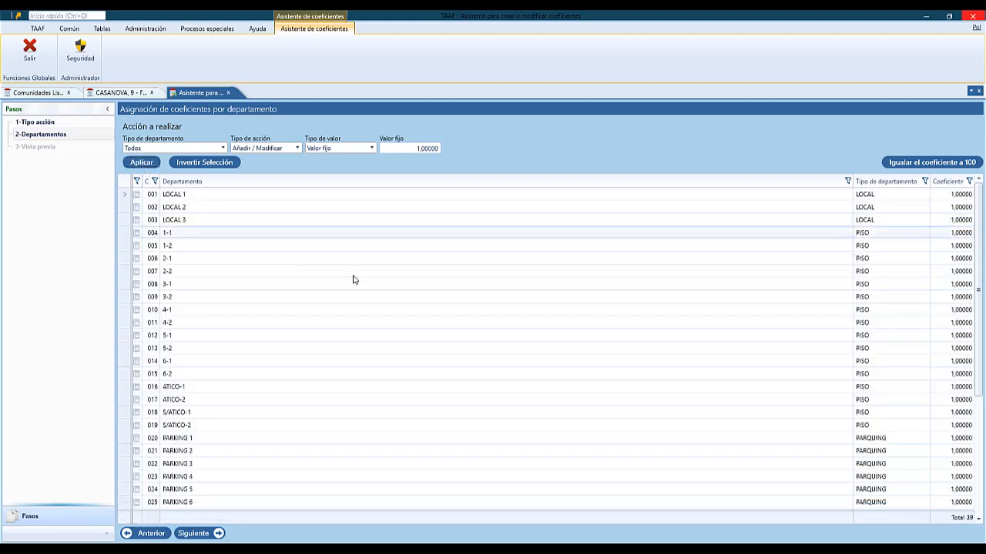
Check the assigned department values, continue to the preview and finalize the TODOS PARTES IGUALES coefficient.
scroll(740, 339, "down", 5)
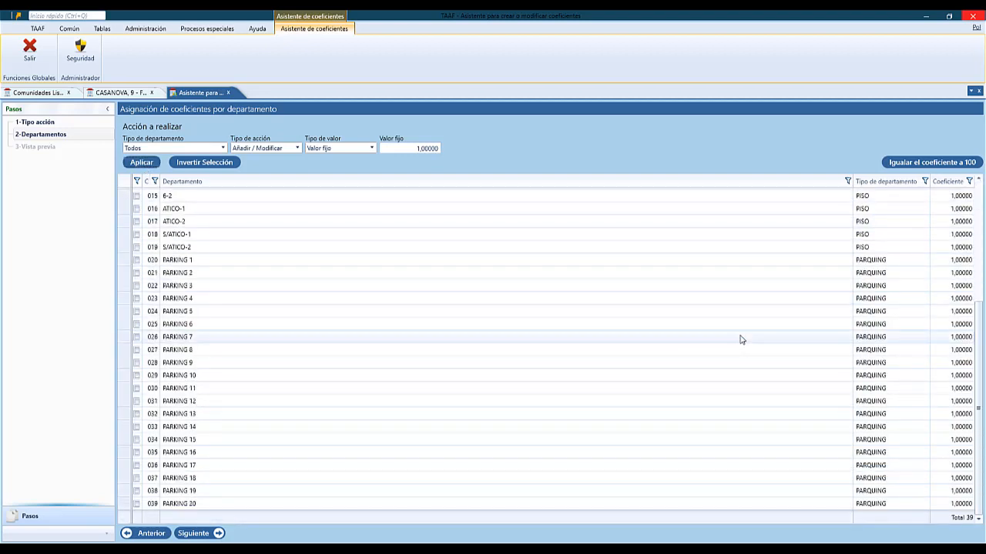
scroll(740, 340, "up", 1)
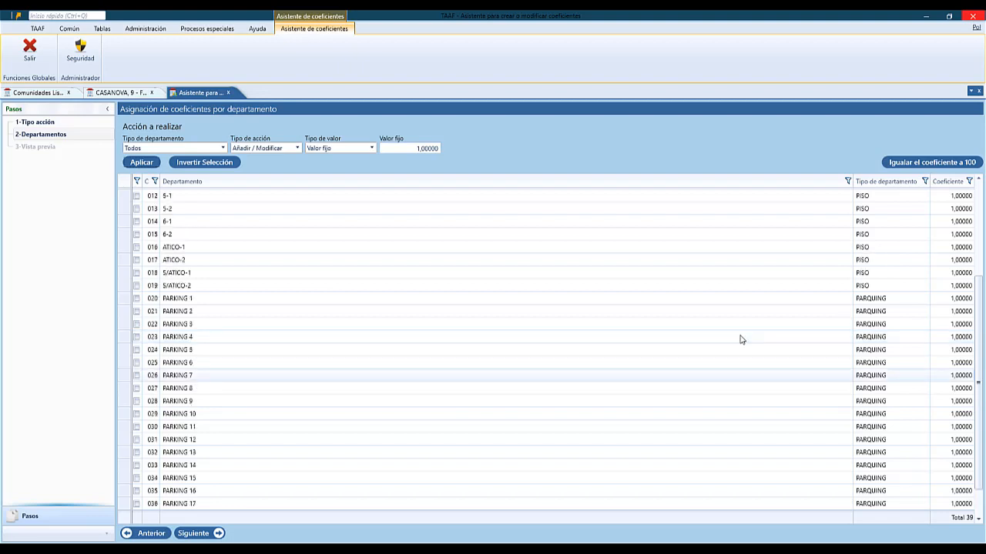
scroll(740, 339, "up", 4)
left_click(200, 534)
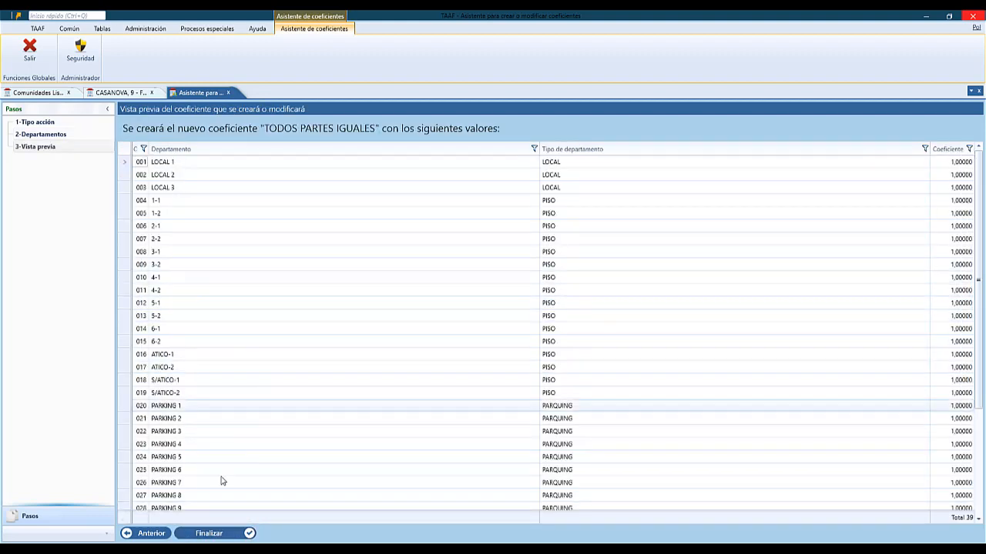
left_click(218, 534)
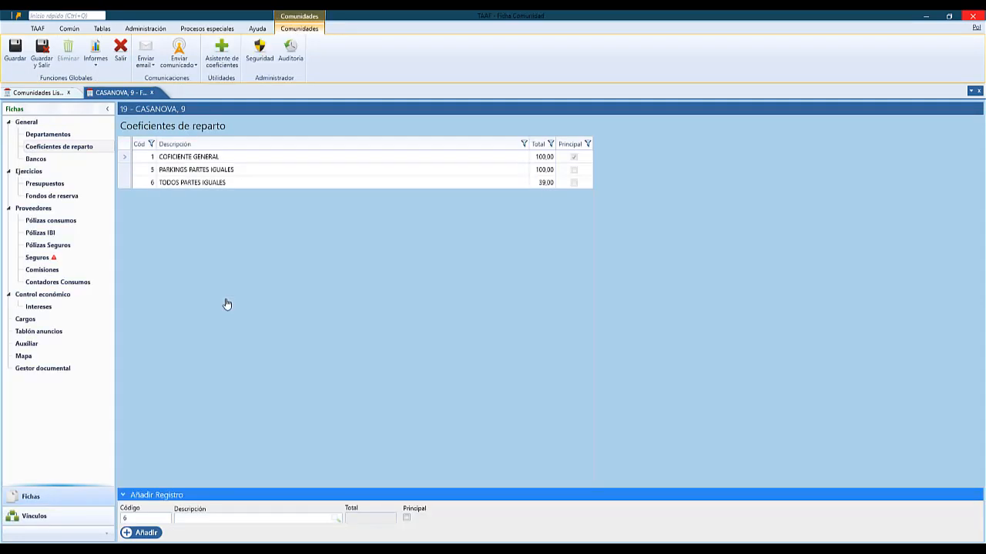
Start another new coefficient with the assistant, describe it as PISOS PARTES IGUALES and continue to the department assignment.
left_click(220, 60)
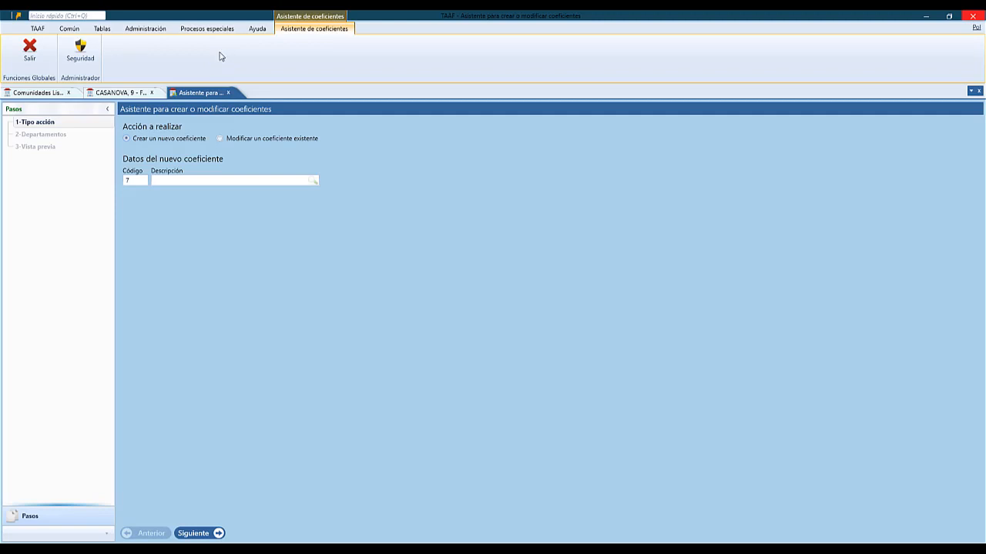
left_click(220, 179)
type("PISO")
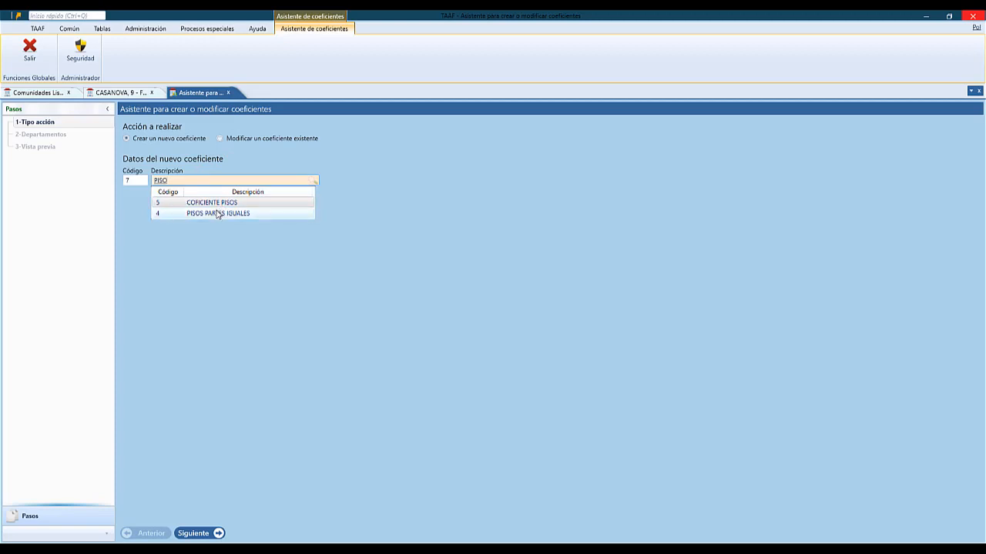
left_click(217, 214)
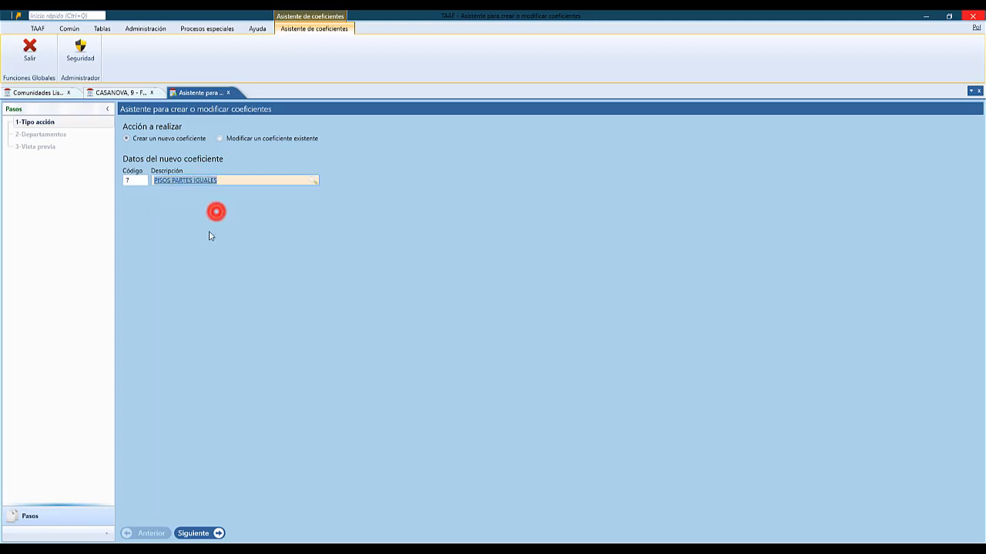
left_click(194, 533)
Apply a fixed value of 0 to all departments in the PISOS PARTES IGUALES coefficient.
left_click(160, 149)
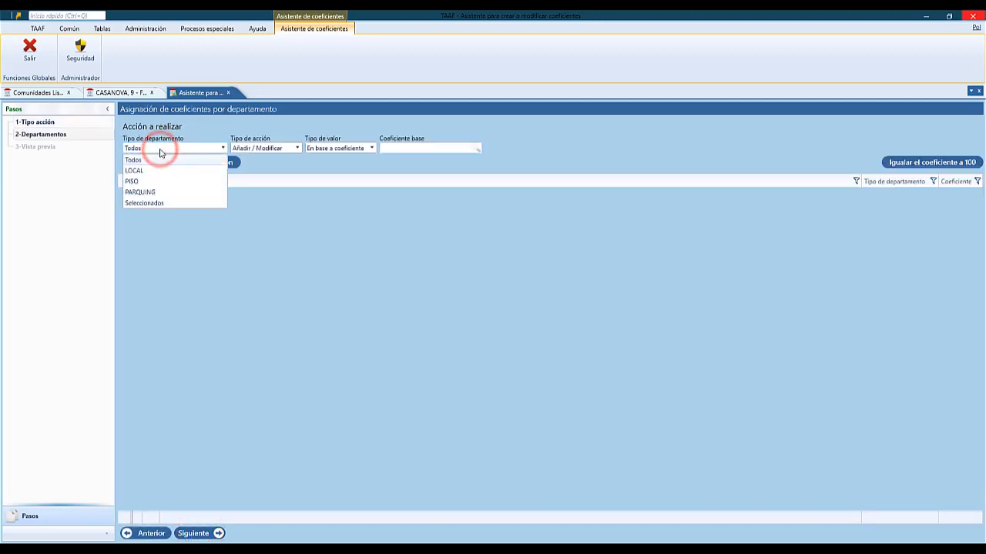
left_click(337, 148)
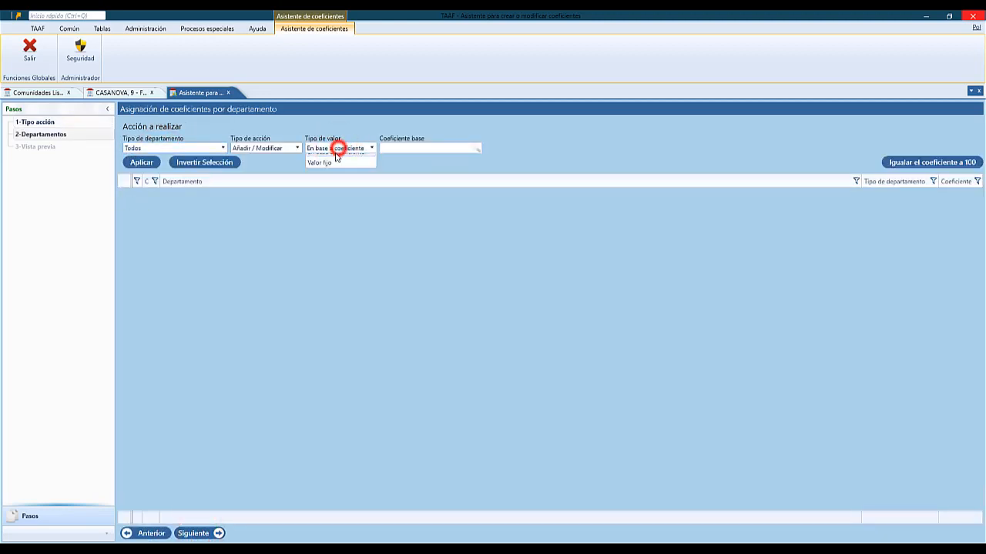
left_click(332, 168)
left_click(403, 145)
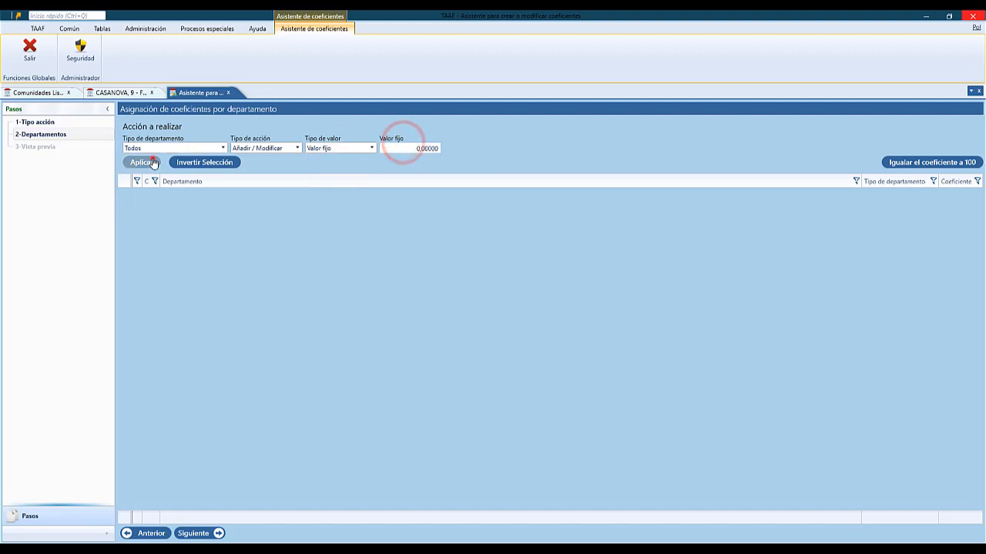
left_click(144, 161)
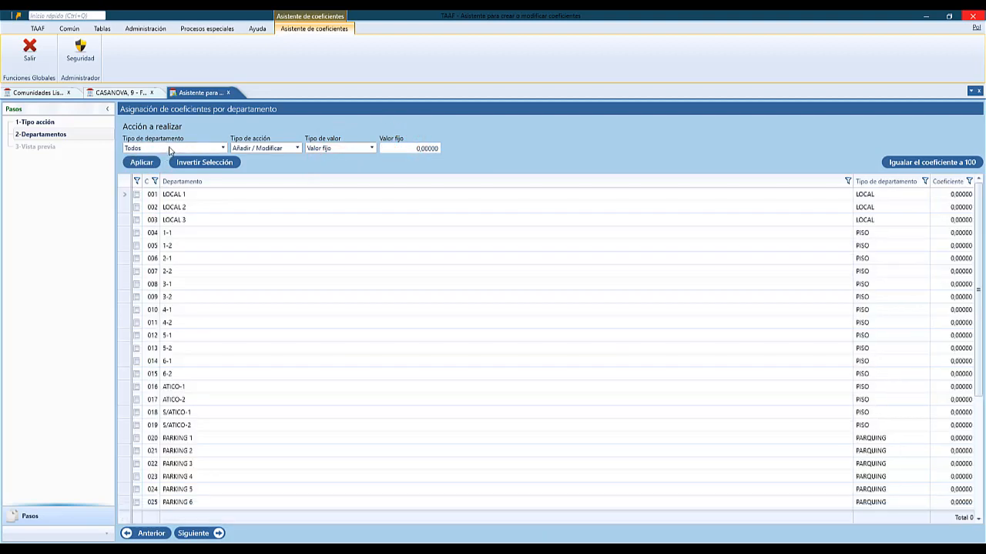
Apply a fixed value of 1 to the PISO departments in the PISOS PARTES IGUALES coefficient.
left_click(171, 149)
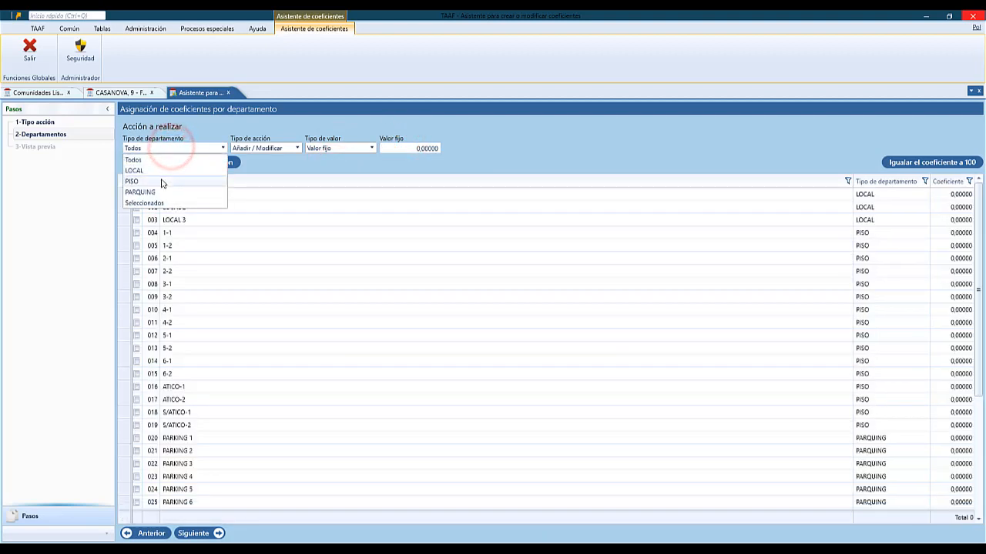
left_click(165, 182)
left_click(412, 146)
type("1")
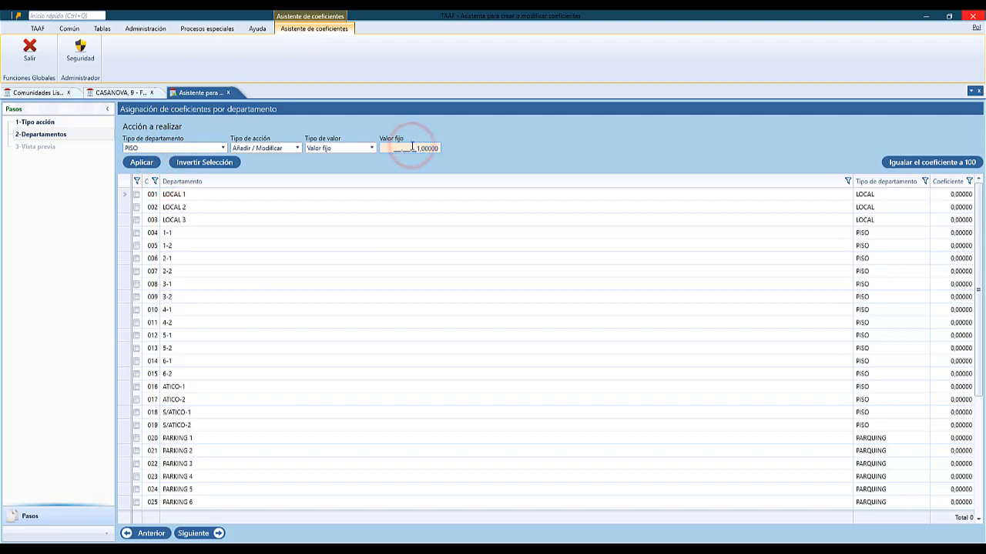
key("Tab")
left_click(141, 161)
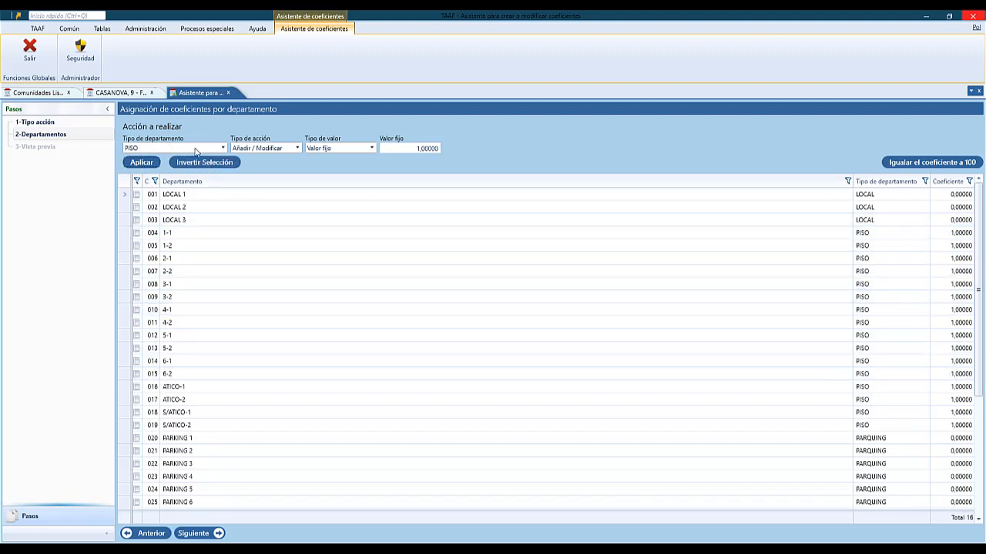
Adjust the department coefficients so that their total equals 100, and confirm the change.
left_click(195, 148)
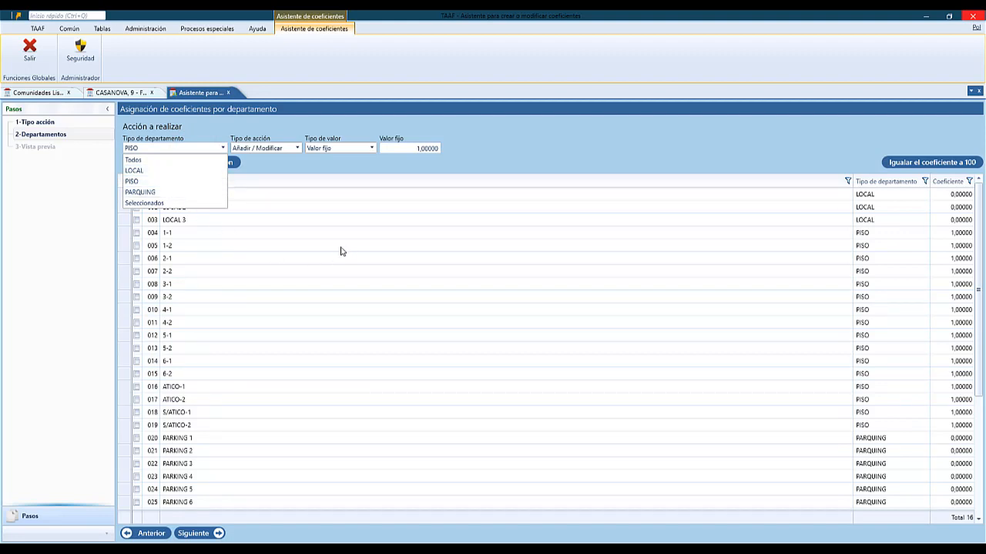
left_click(768, 158)
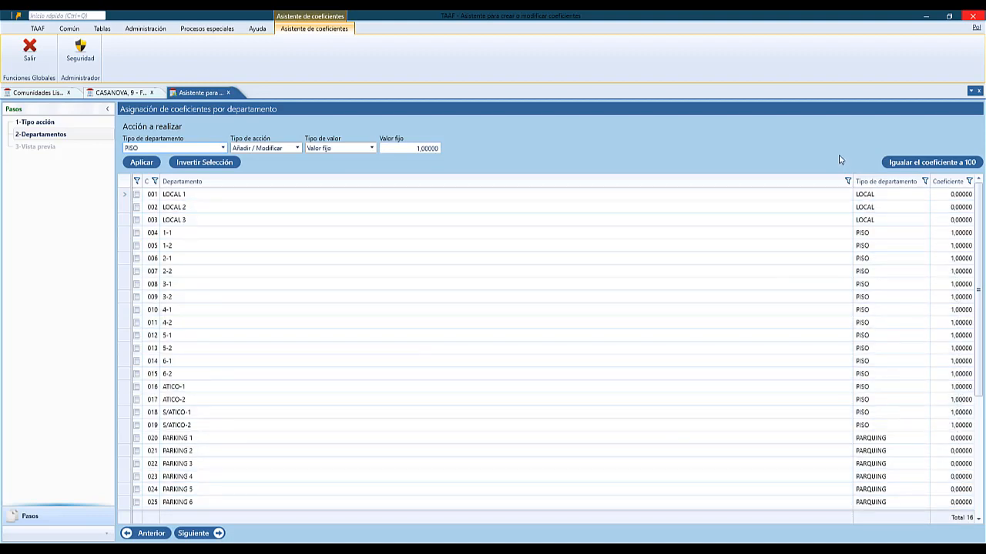
left_click(923, 164)
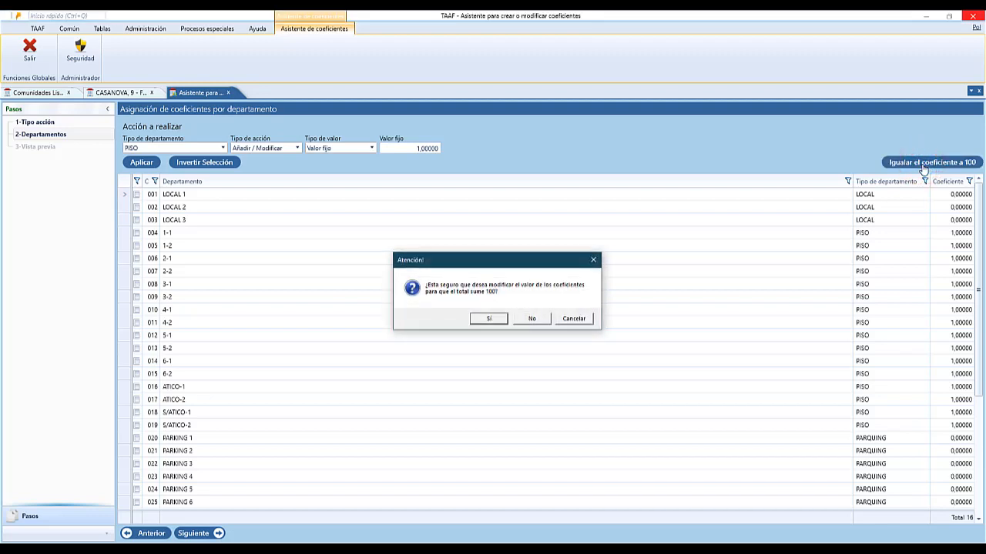
left_click(488, 319)
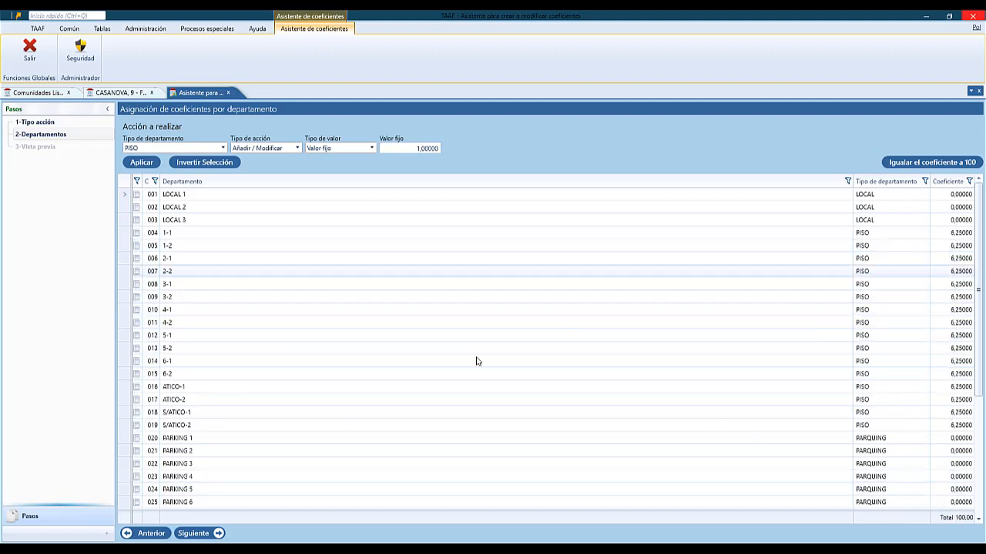
Continue to the preview, review the department values and finalize the PISOS PARTES IGUALES coefficient.
left_click(206, 534)
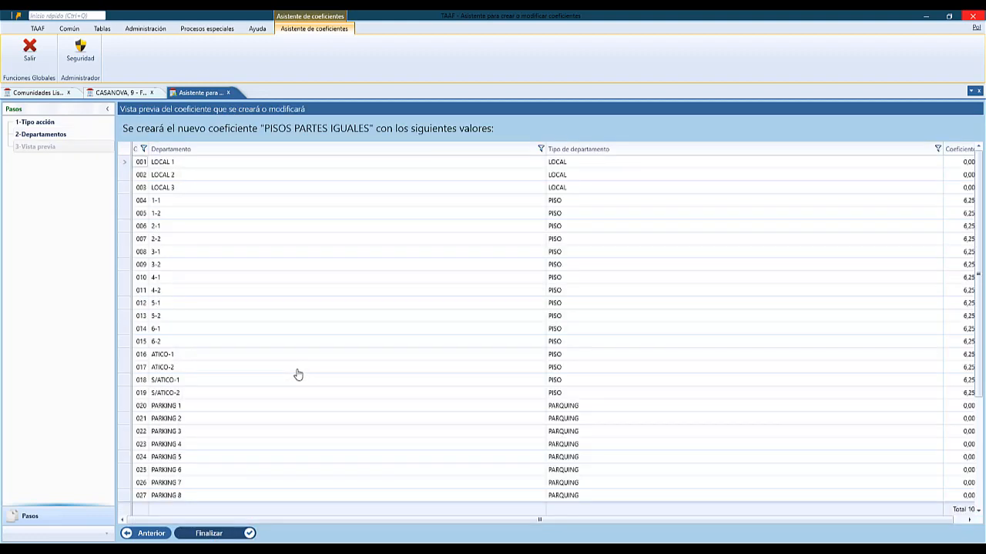
scroll(297, 374, "down", 4)
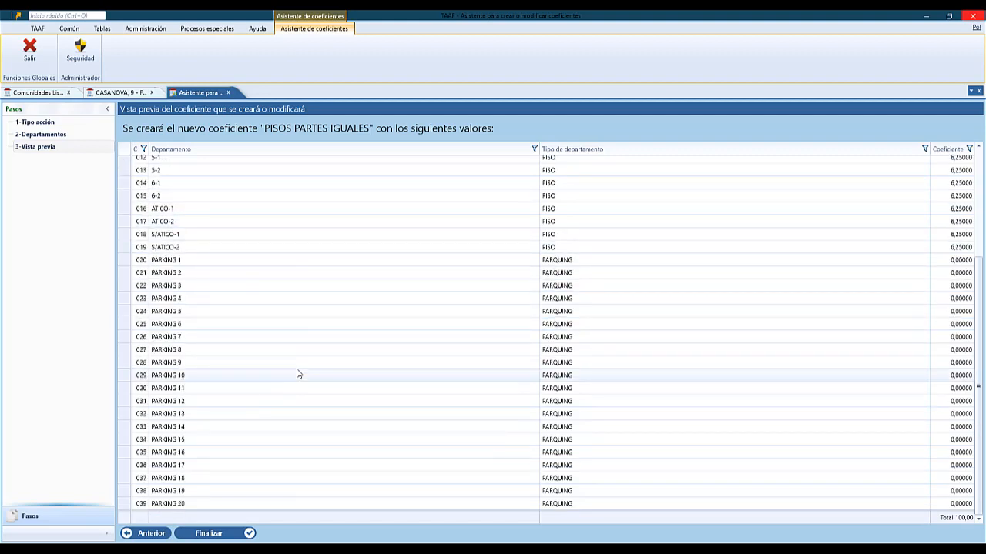
scroll(297, 374, "up", 4)
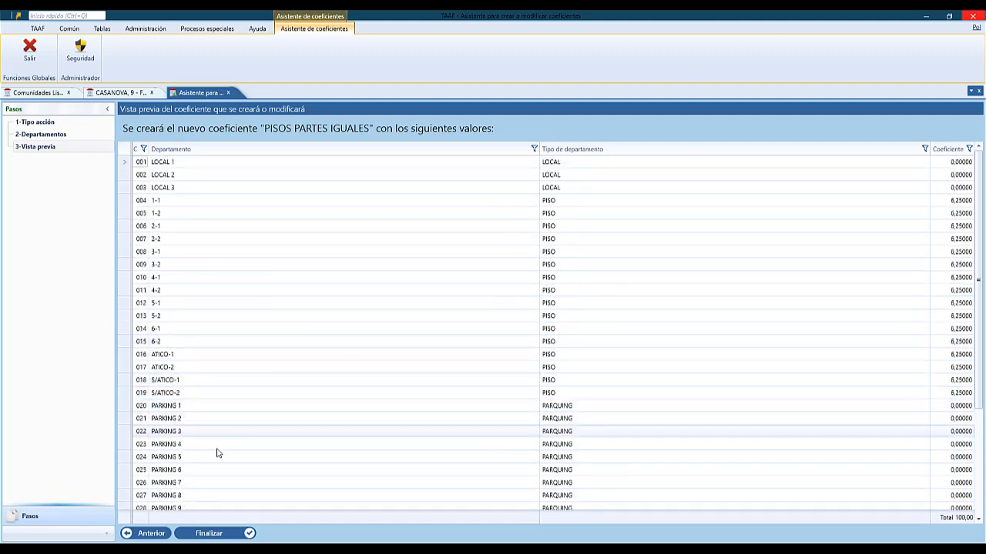
left_click(215, 535)
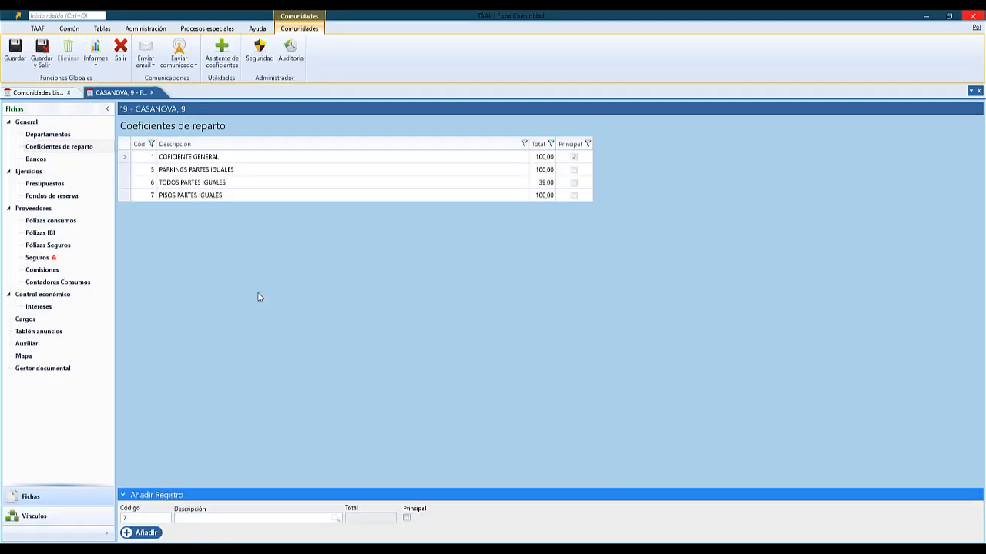
Open the PISOS PARTES IGUALES coefficient in the community's distribution list and check its detail by department.
left_click(240, 197)
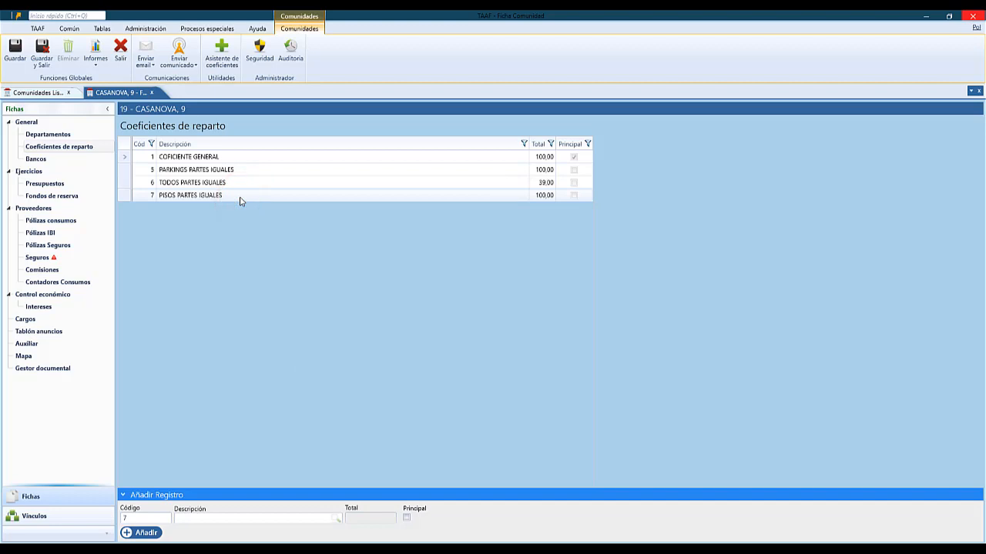
left_click(239, 197)
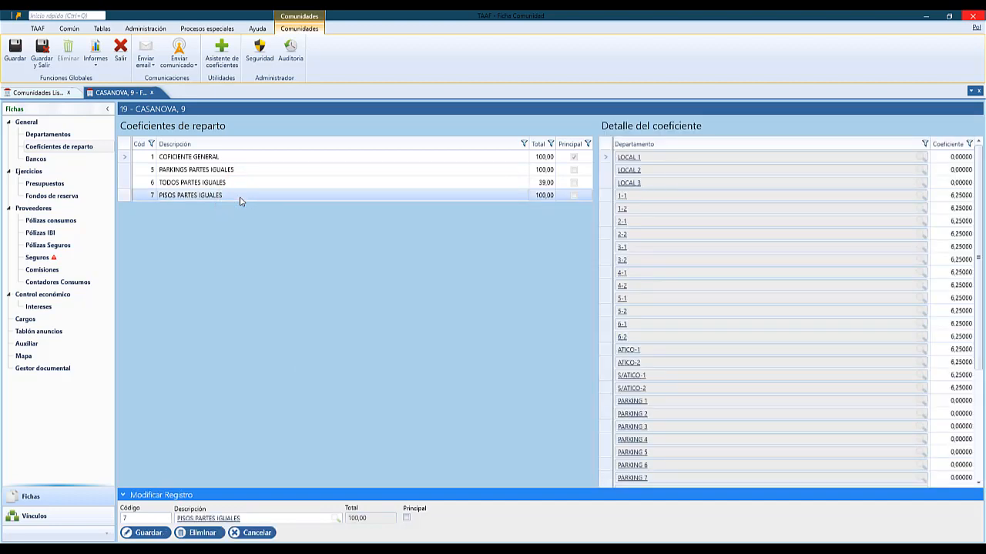
left_click(271, 325)
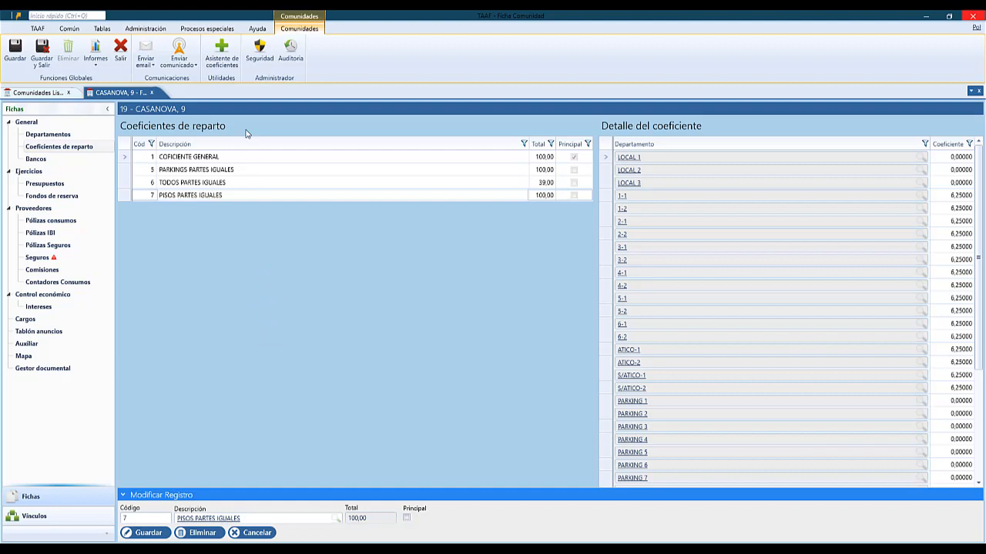
Start a new coefficient with the assistant, choose the description COEFICIENTE ESPECIAL and continue to the department assignment.
left_click(224, 65)
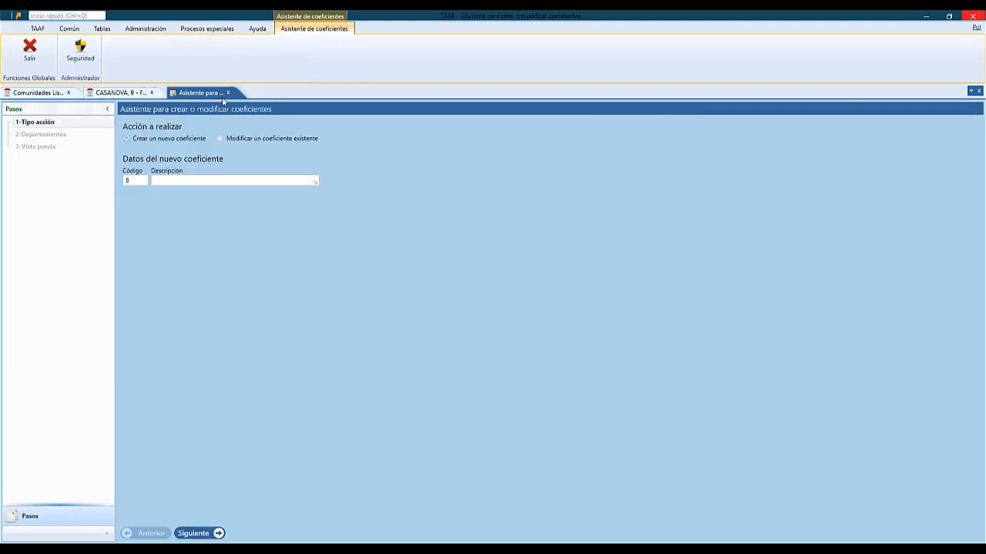
left_click(214, 181)
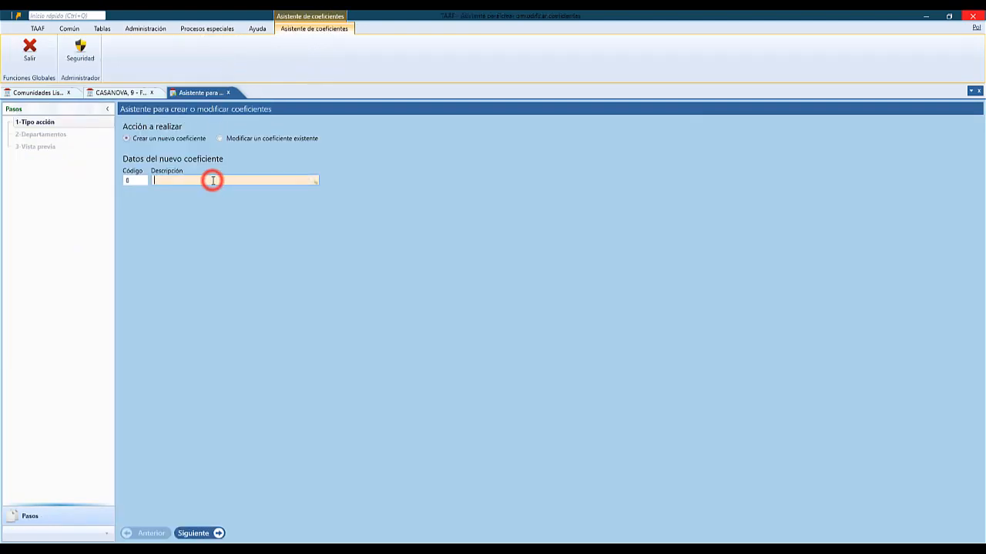
type("ESPE")
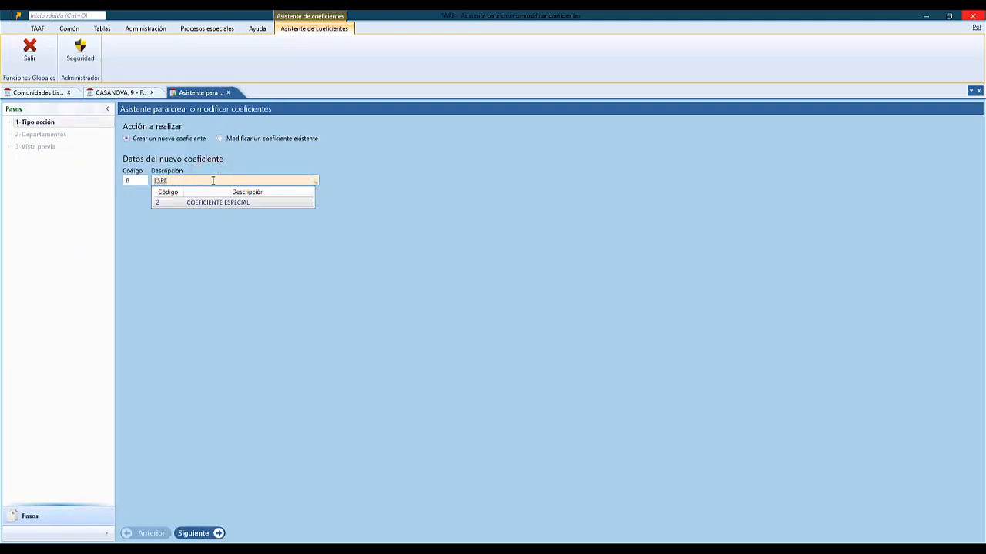
key("Tab")
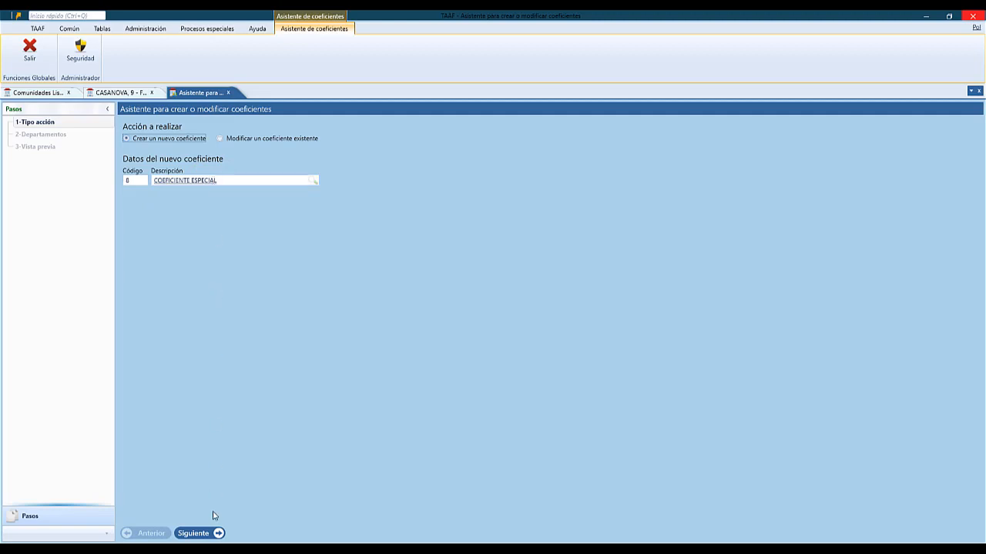
left_click(216, 533)
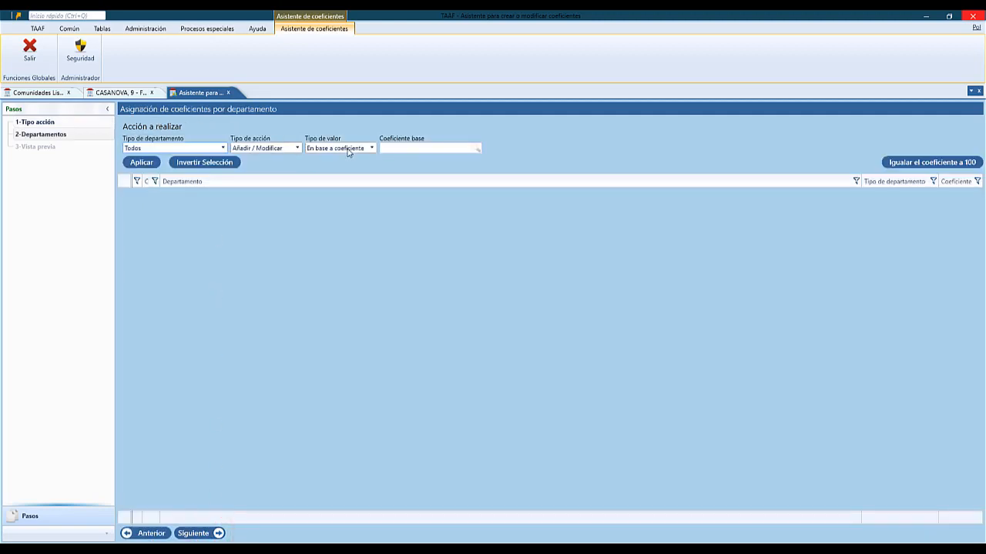
Apply a fixed value of 0 to all departments in the COEFICIENTE ESPECIAL coefficient.
left_click(347, 147)
left_click(343, 169)
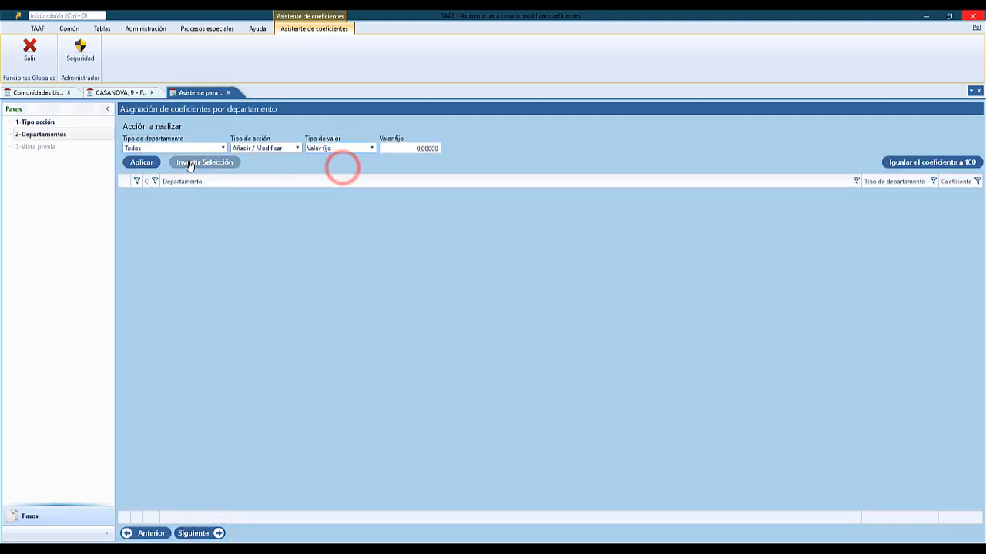
left_click(145, 163)
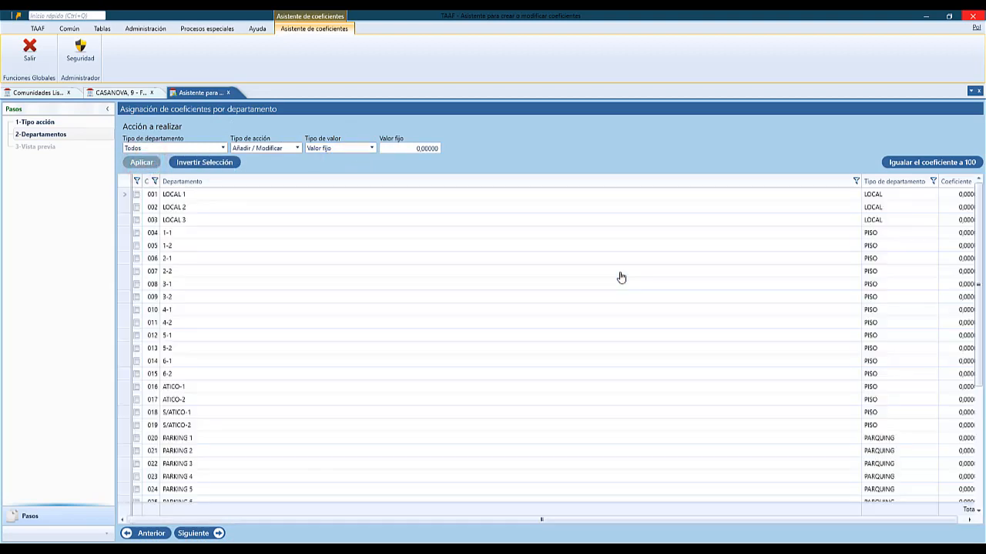
Enter individual coefficients of 4,50 for LOCAL 1, 4,75 for LOCAL 2 and 4,75 for LOCAL 3.
left_click(942, 195)
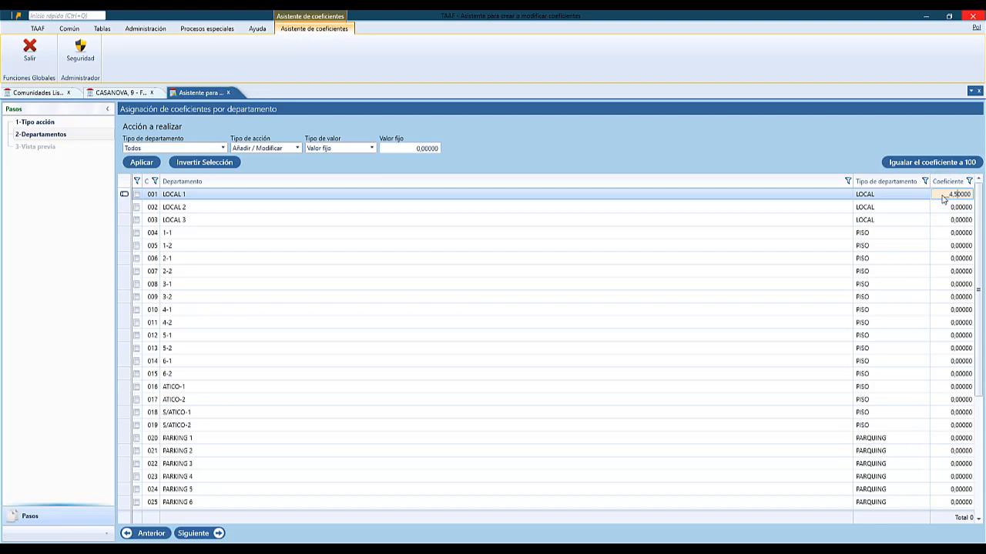
key("Down")
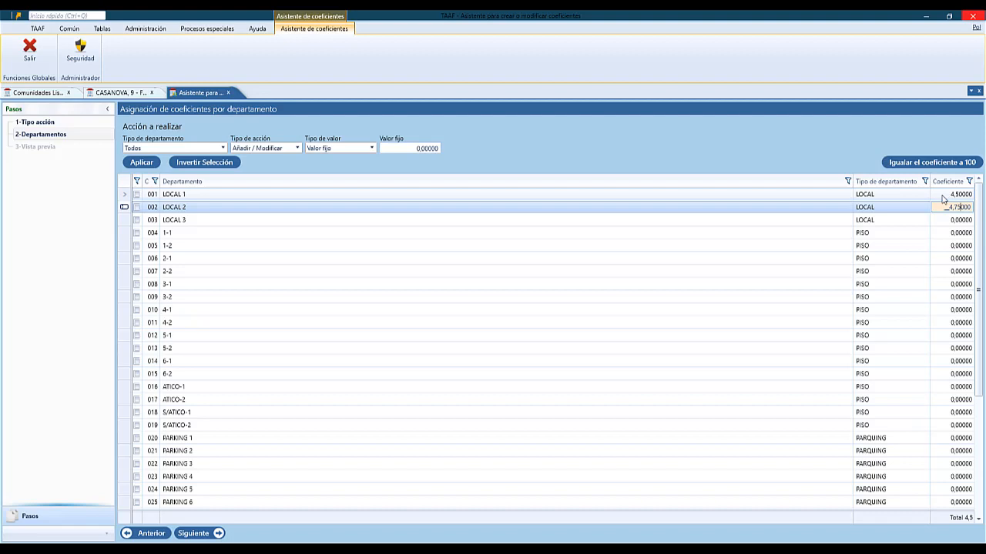
key("Down")
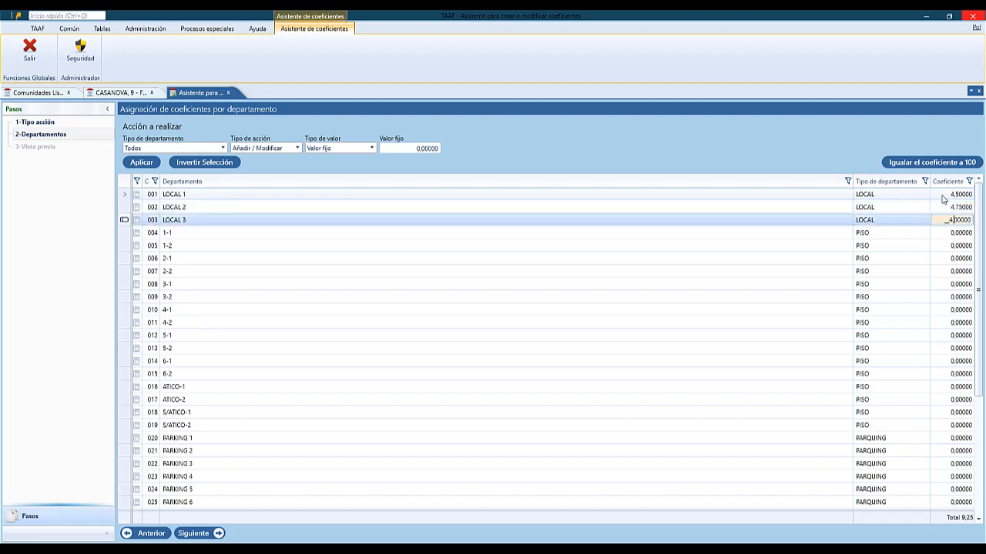
key("Down")
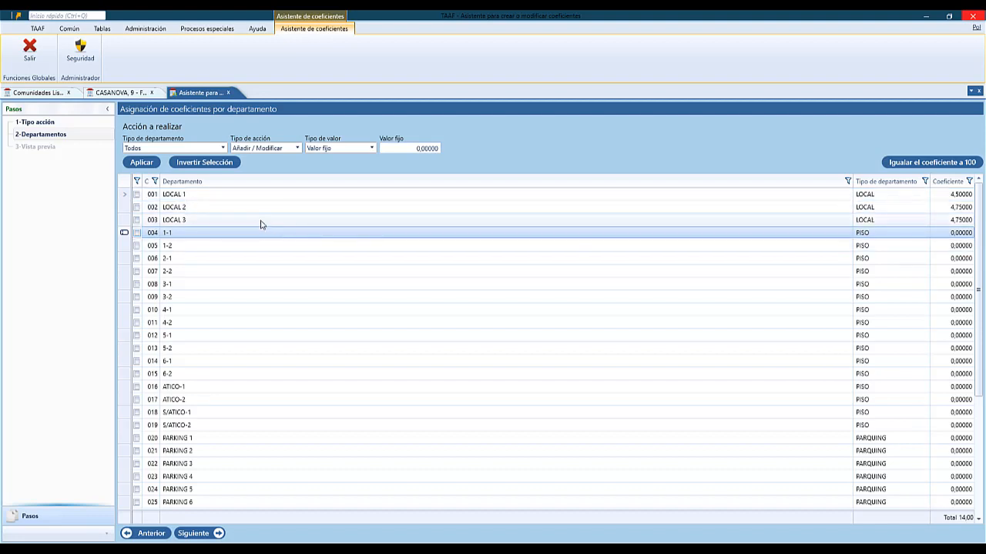
Apply a fixed value of 3,5 to only the selected departments 1-1 and 1-2, and close the assistant without finalizing.
left_click(137, 234)
left_click(136, 247)
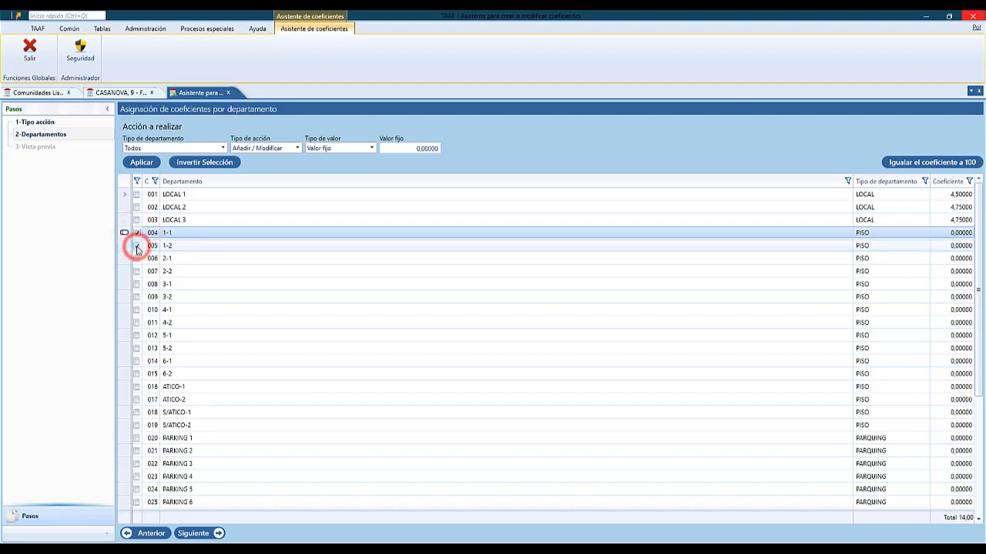
left_click(173, 149)
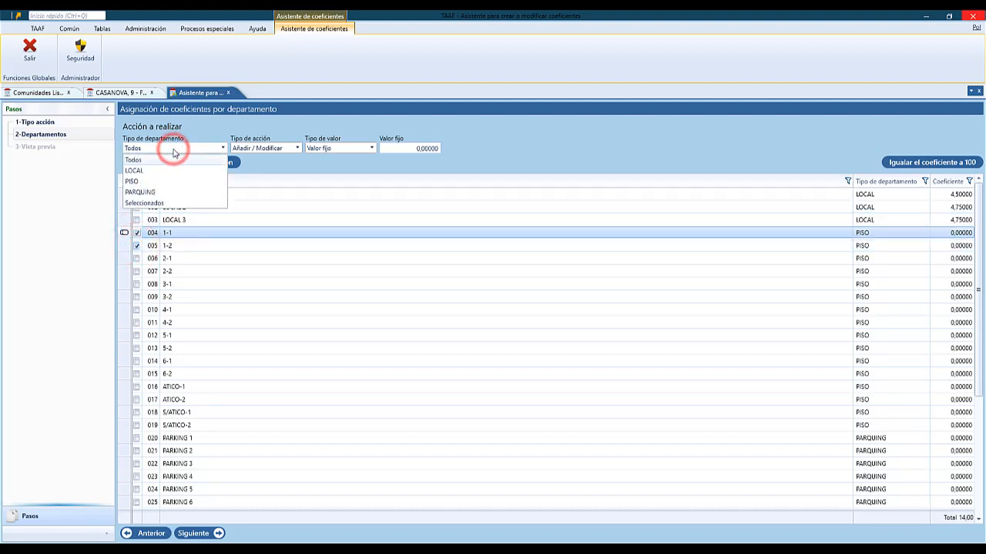
left_click(163, 202)
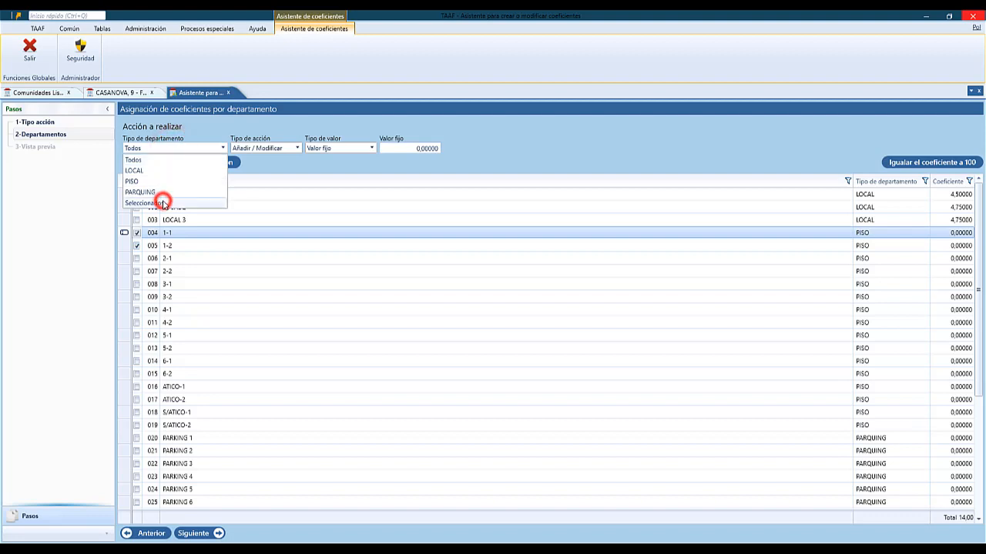
left_click(398, 148)
type("3")
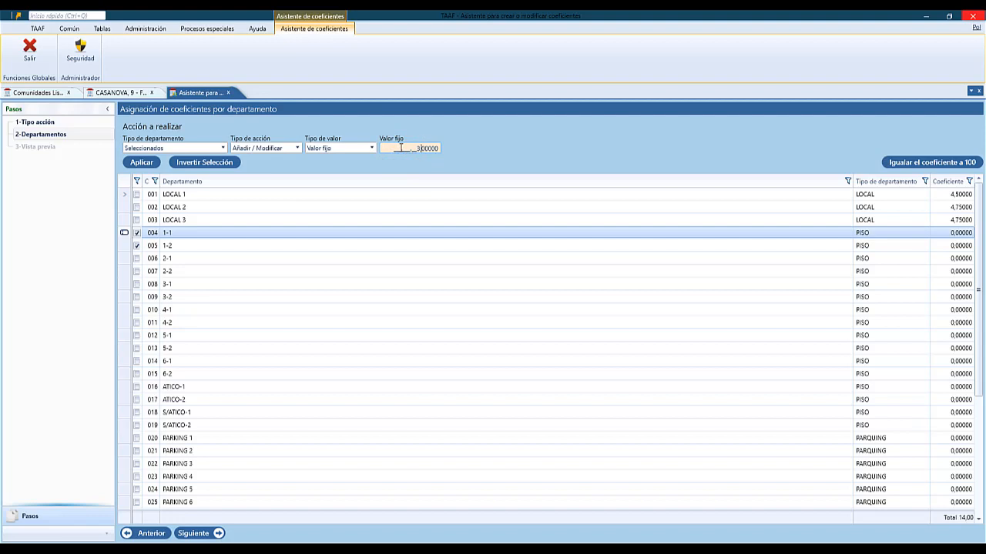
type(",5")
key("Tab")
left_click(144, 163)
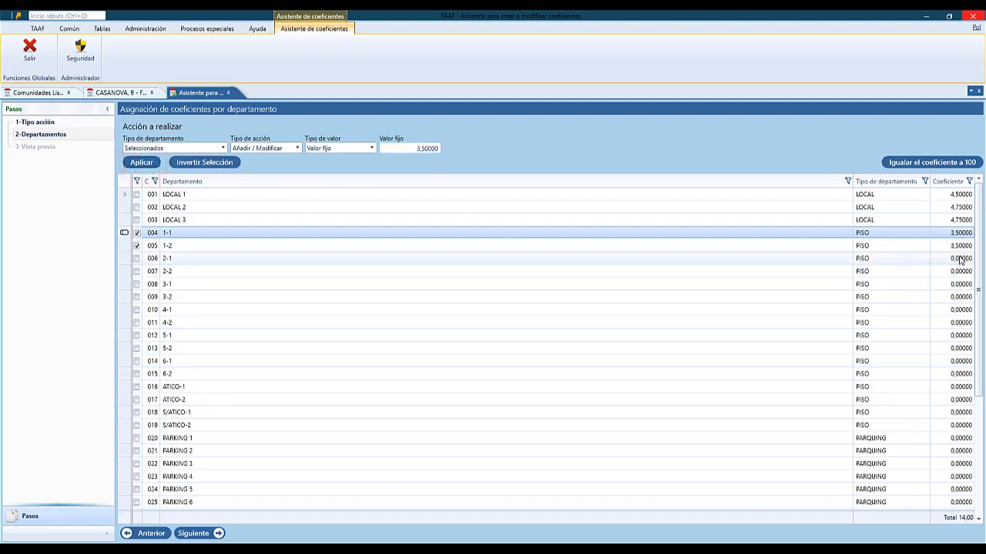
left_click(229, 93)
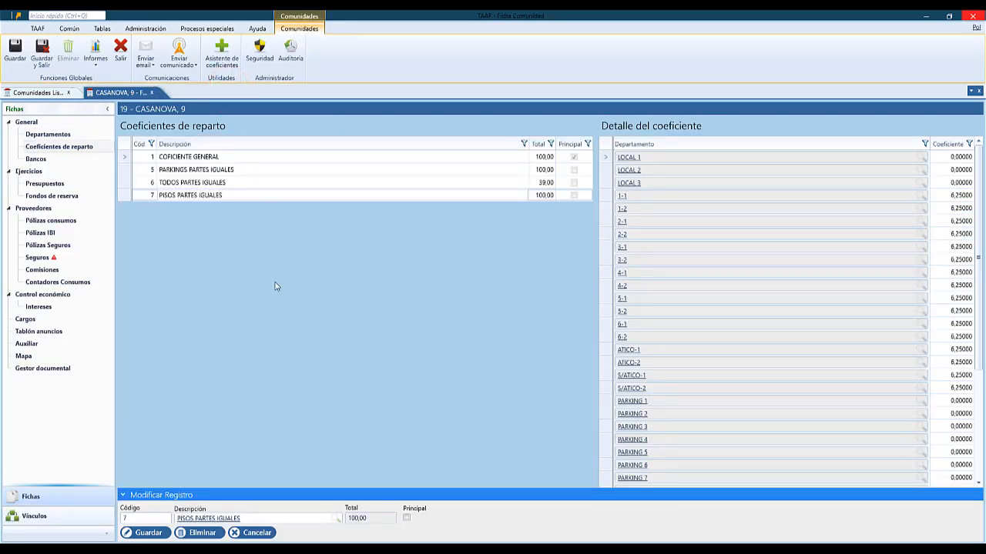
left_click(275, 285)
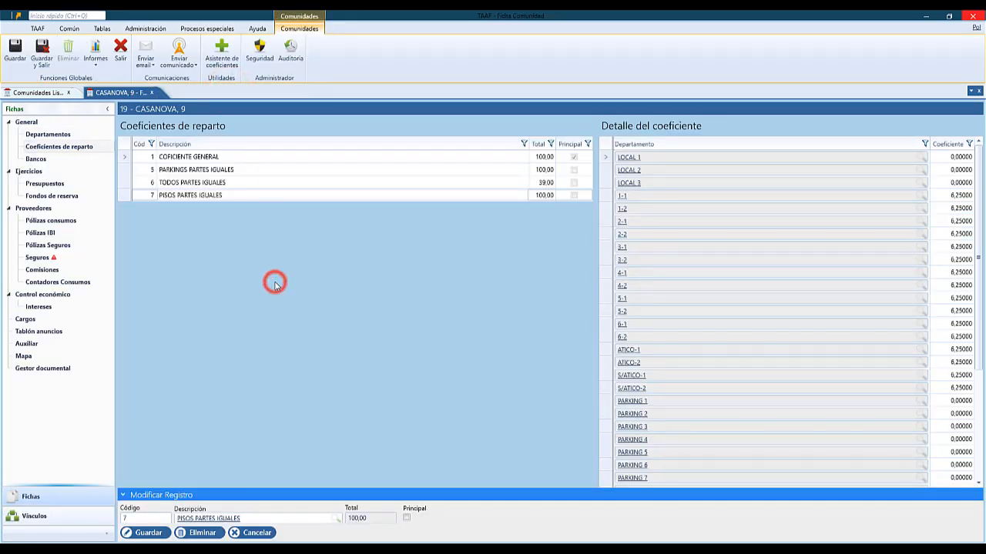
Start another new coefficient with the assistant and describe it as COEFICIENTE ESPECIAL.
left_click(223, 58)
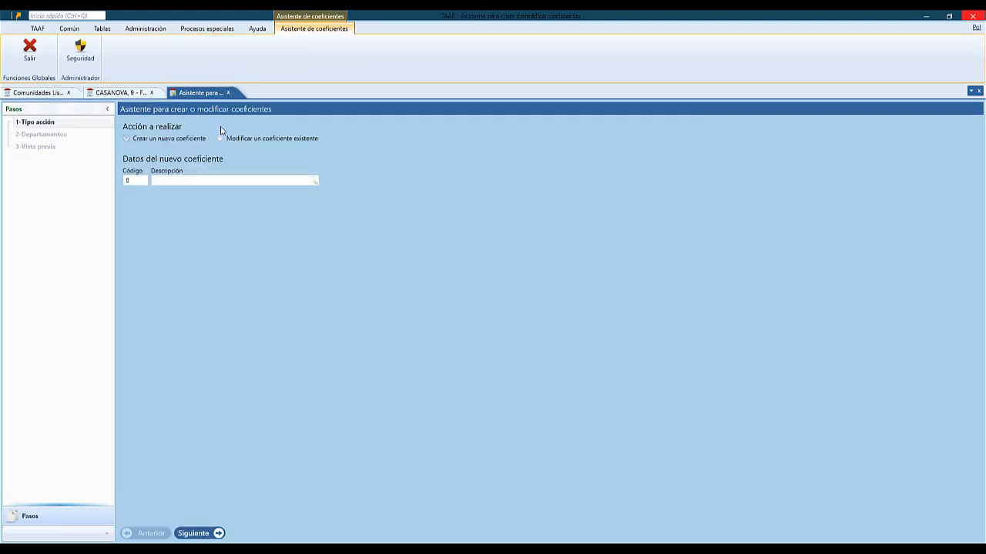
left_click(218, 179)
type("C")
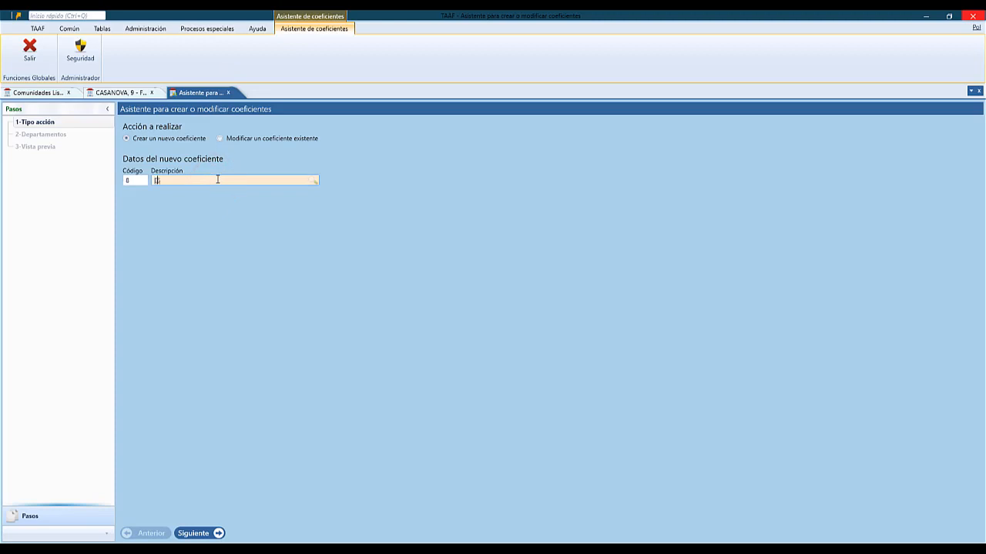
type("OEFICIENTE ESPECIAL")
key("Tab")
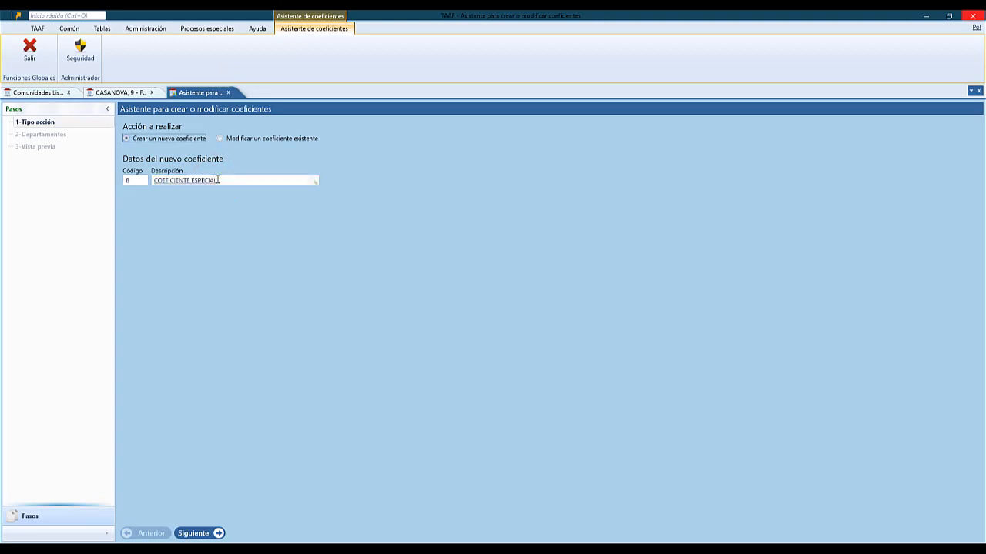
Apply a fixed value of 0 to all departments in the new COEFICIENTE ESPECIAL coefficient.
left_click(216, 537)
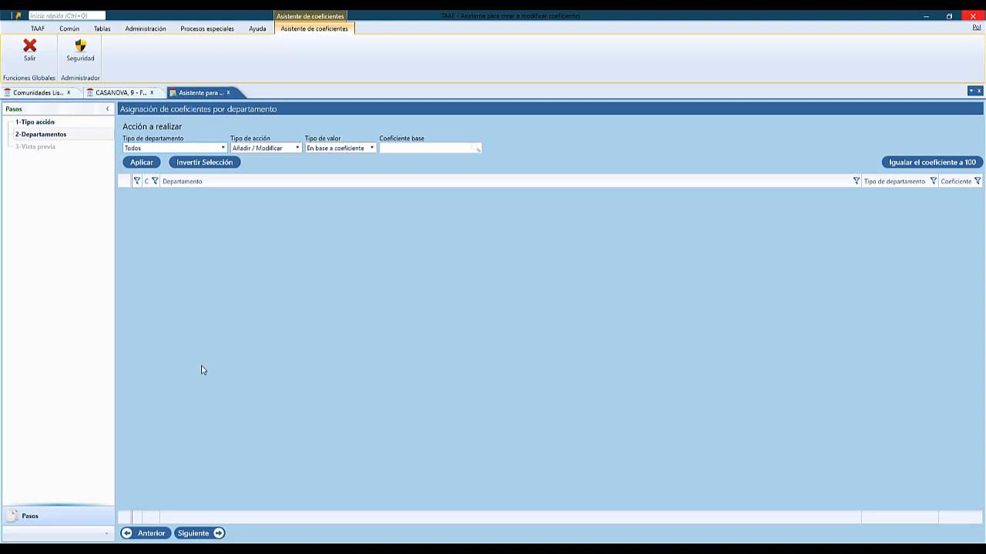
left_click(205, 148)
left_click(204, 148)
left_click(366, 149)
left_click(361, 171)
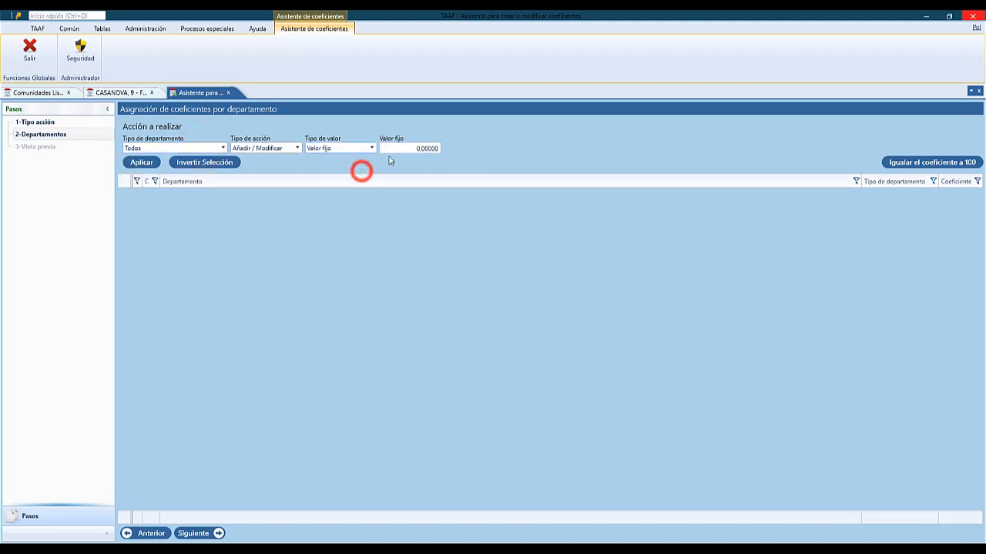
left_click(140, 161)
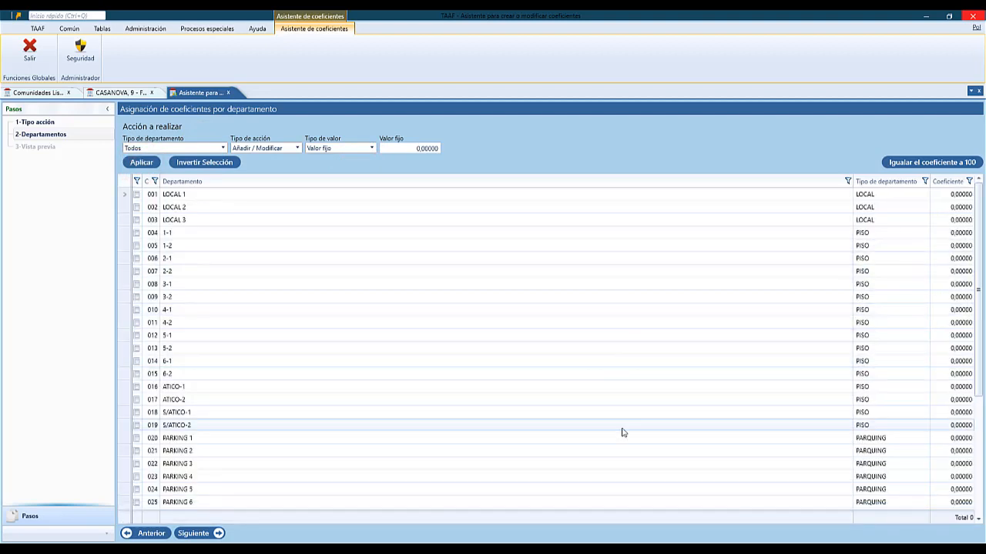
Assign all departments their values based on COFICIENTE GENERAL, review the list, and close the assistant without finalizing.
left_click(331, 151)
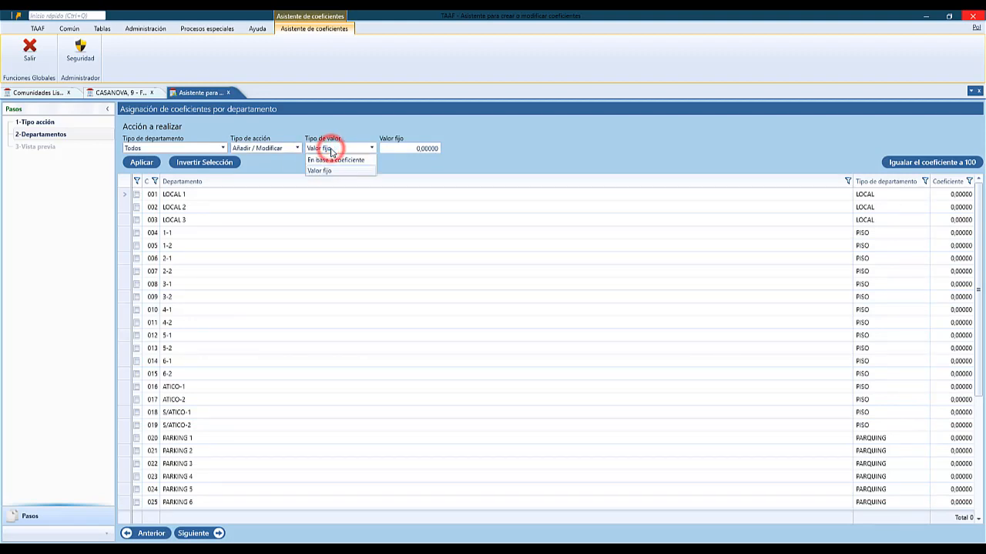
left_click(330, 157)
left_click(408, 148)
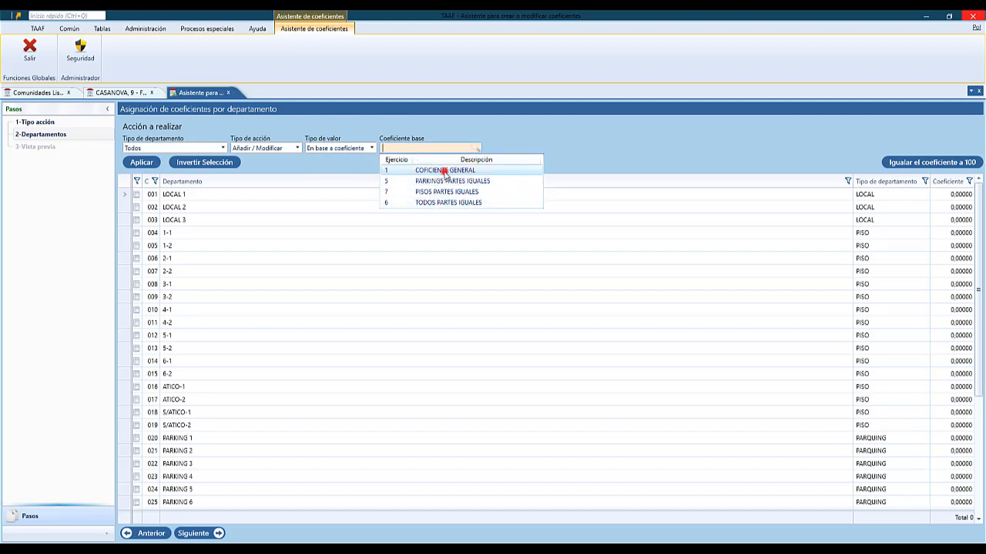
left_click(445, 172)
left_click(141, 163)
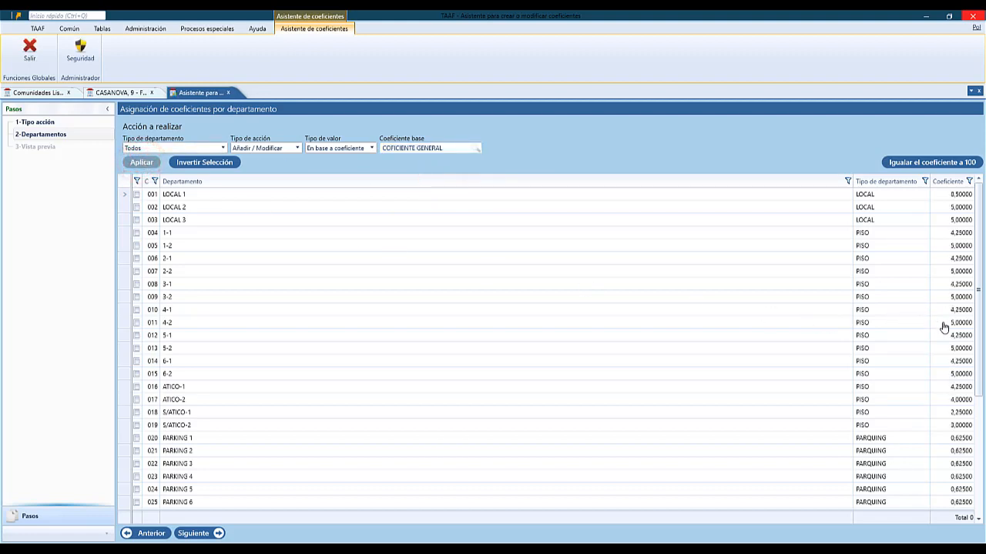
scroll(944, 327, "down", 1)
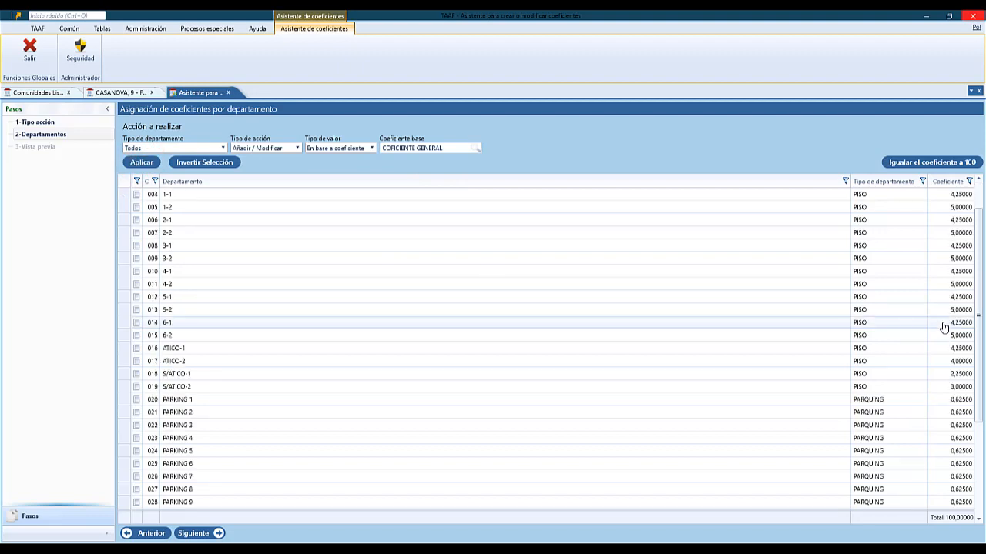
scroll(943, 327, "up", 1)
scroll(943, 327, "down", 3)
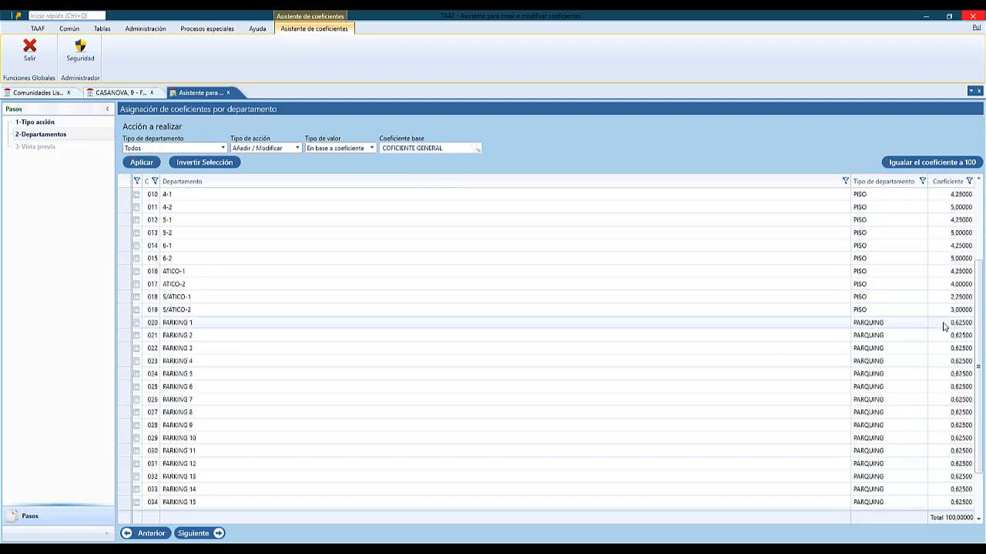
scroll(943, 327, "up", 3)
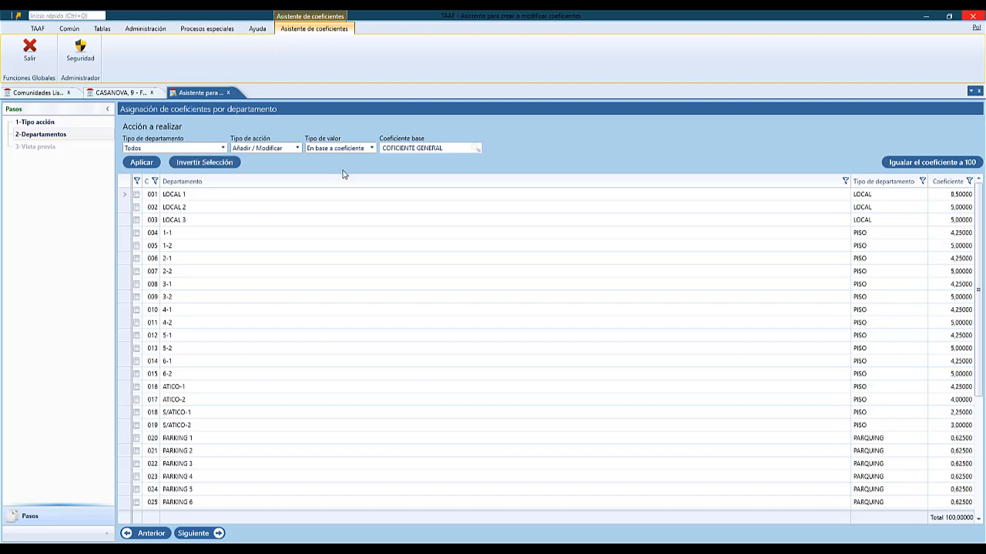
left_click(171, 148)
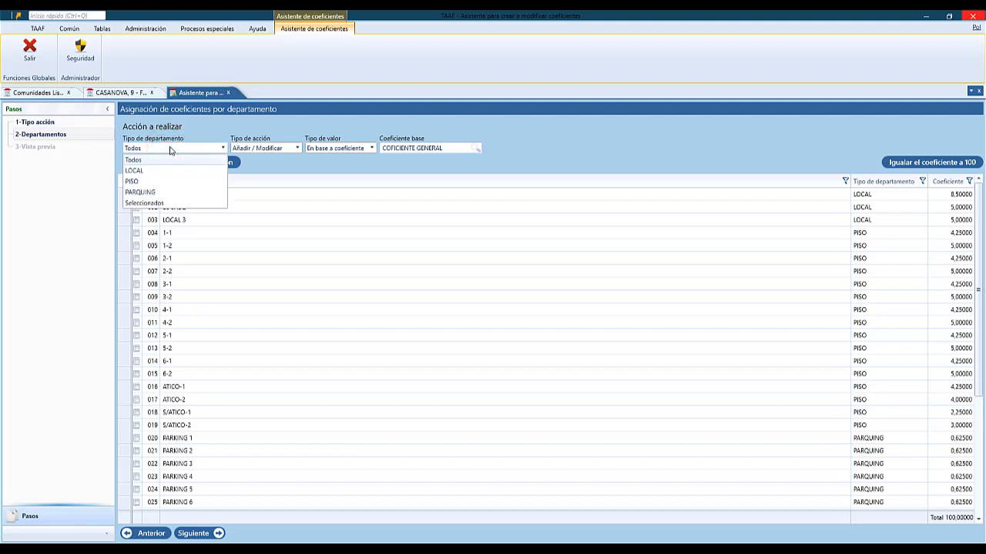
left_click(229, 96)
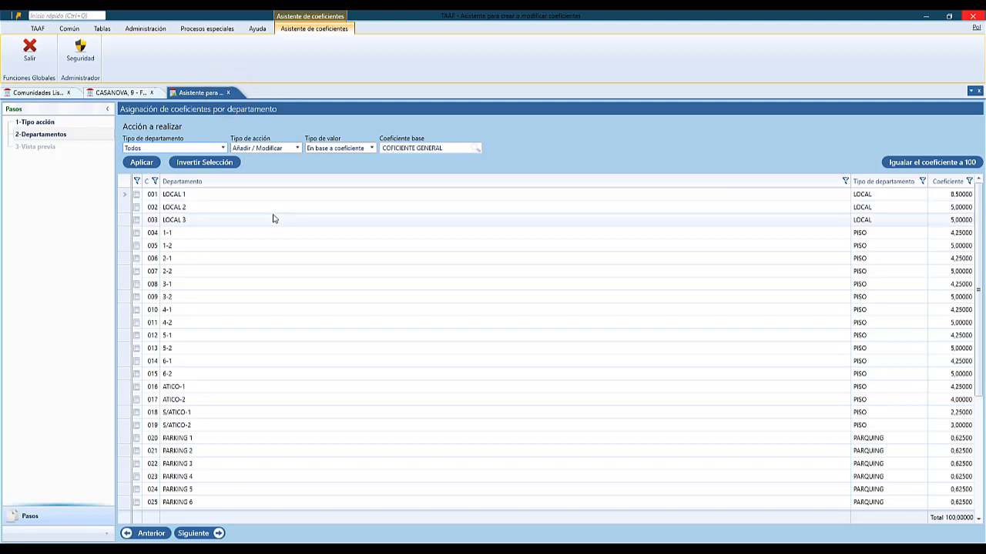
left_click(228, 92)
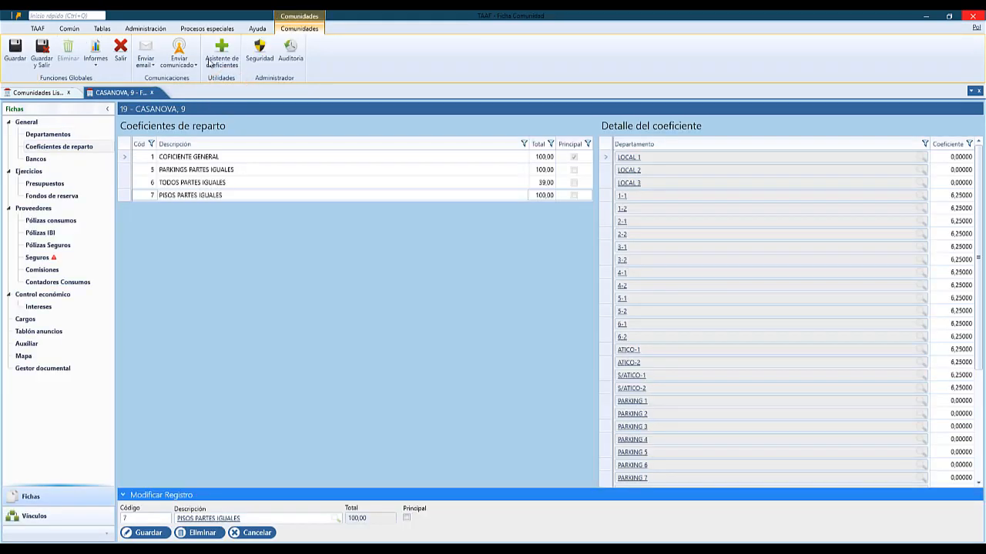
Start the coefficient assistant to modify the existing PISOS PARTES IGUALES coefficient and continue to its department assignment.
left_click(212, 61)
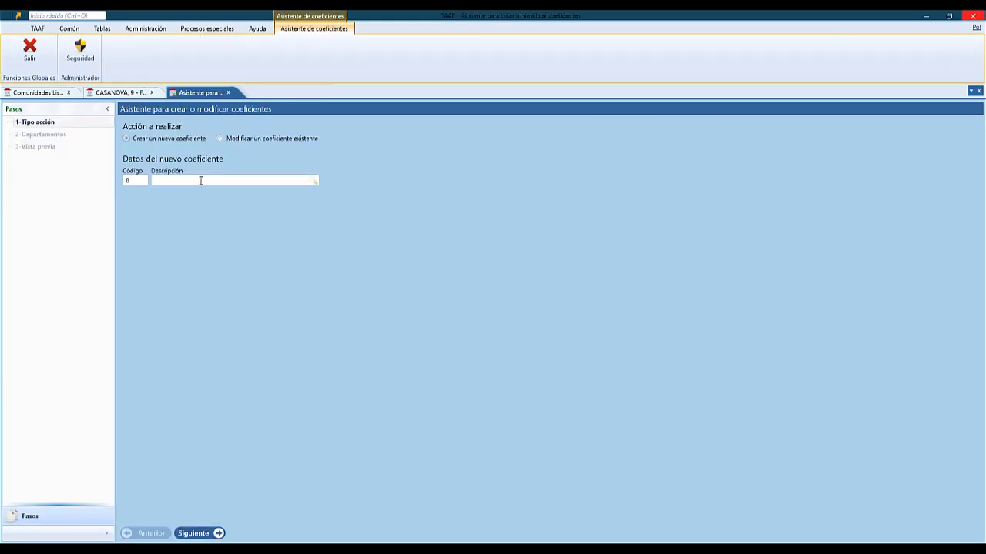
left_click(220, 138)
left_click(215, 181)
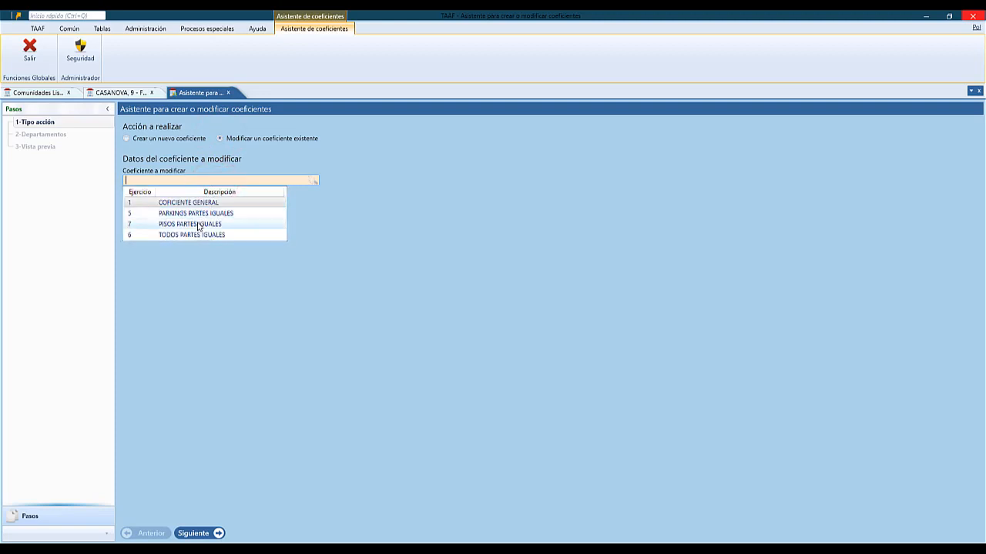
left_click(196, 224)
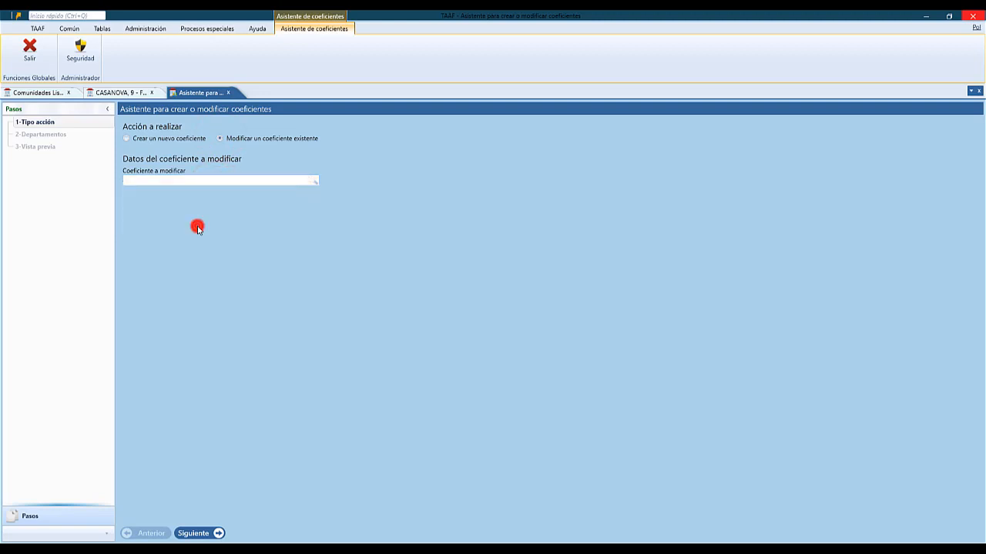
left_click(198, 532)
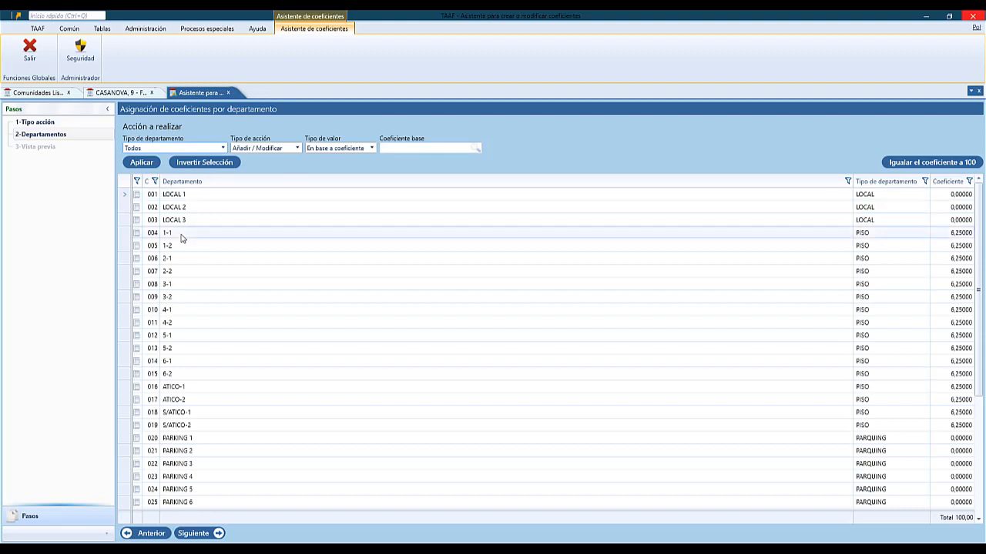
Apply a fixed value of 1 to the LOCAL departments, close the assistant without finalizing, and select PISOS PARTES IGUALES in the coefficient list.
left_click(177, 149)
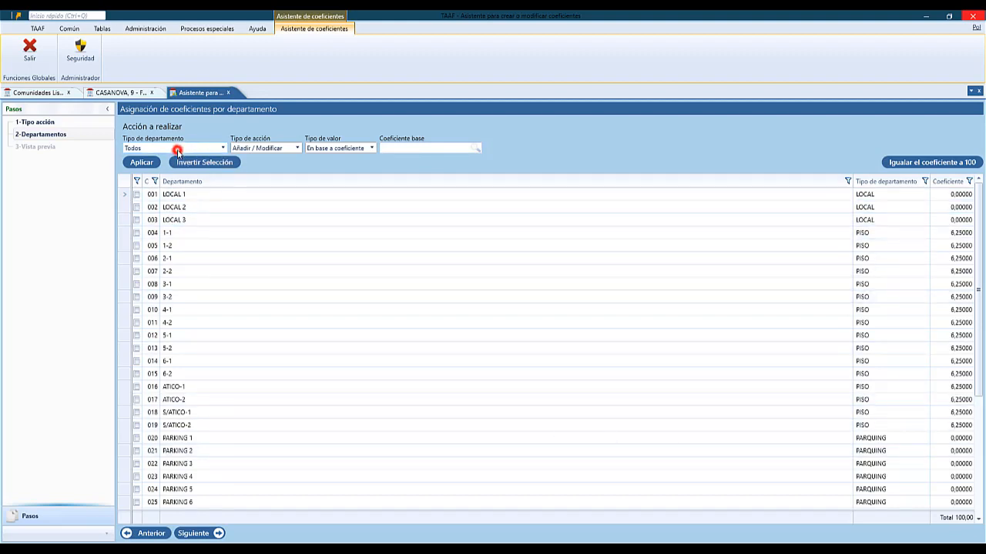
left_click(177, 161)
left_click(352, 148)
left_click(345, 168)
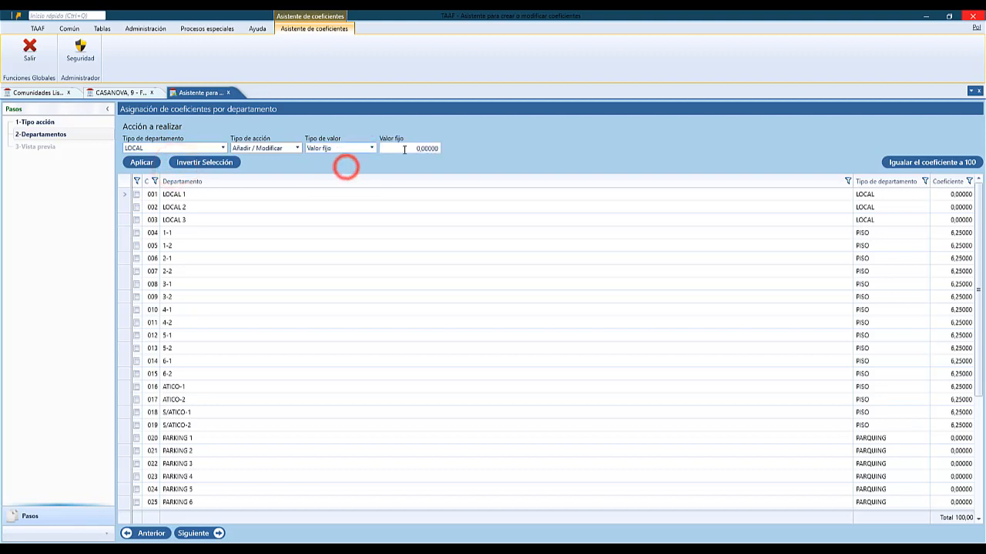
left_click(402, 149)
type("1")
left_click(143, 164)
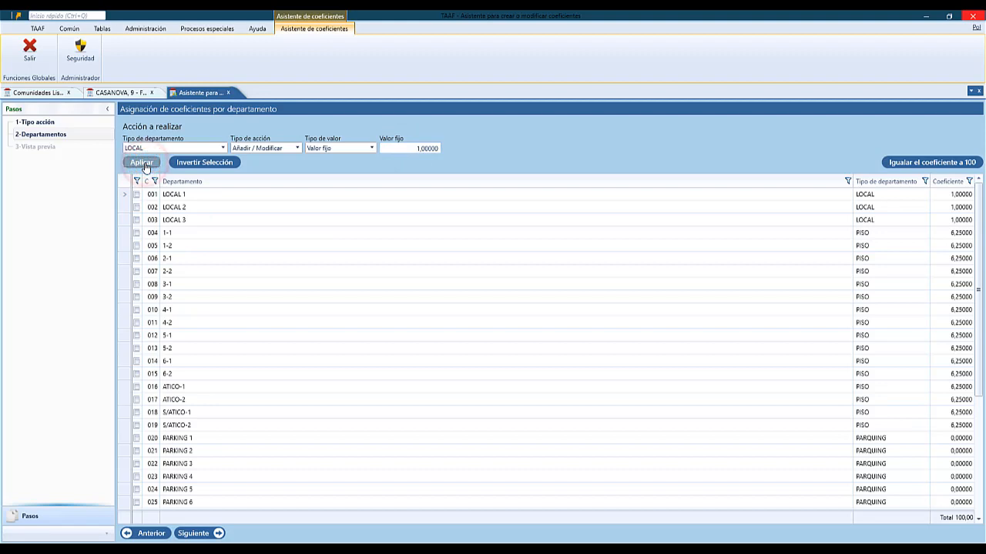
left_click(228, 93)
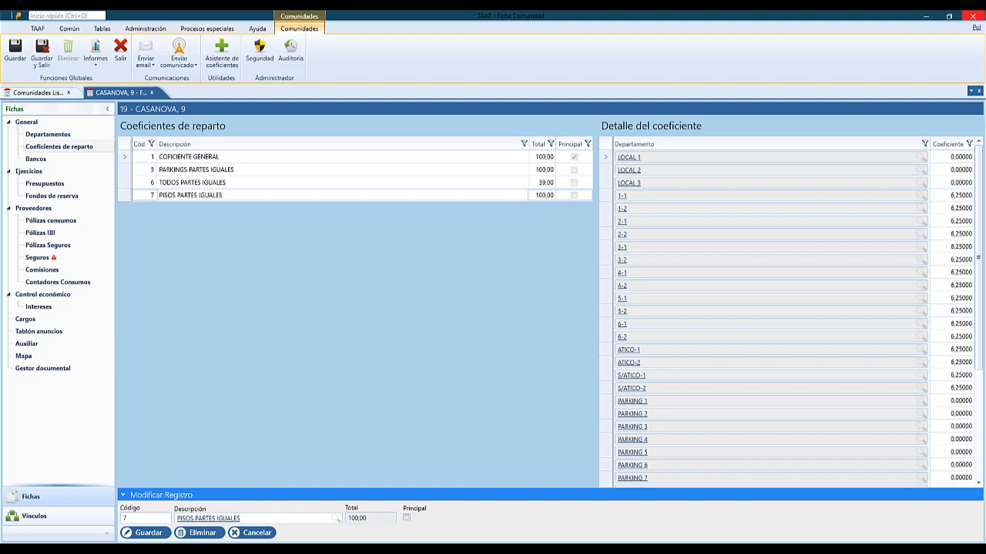
left_click(172, 195)
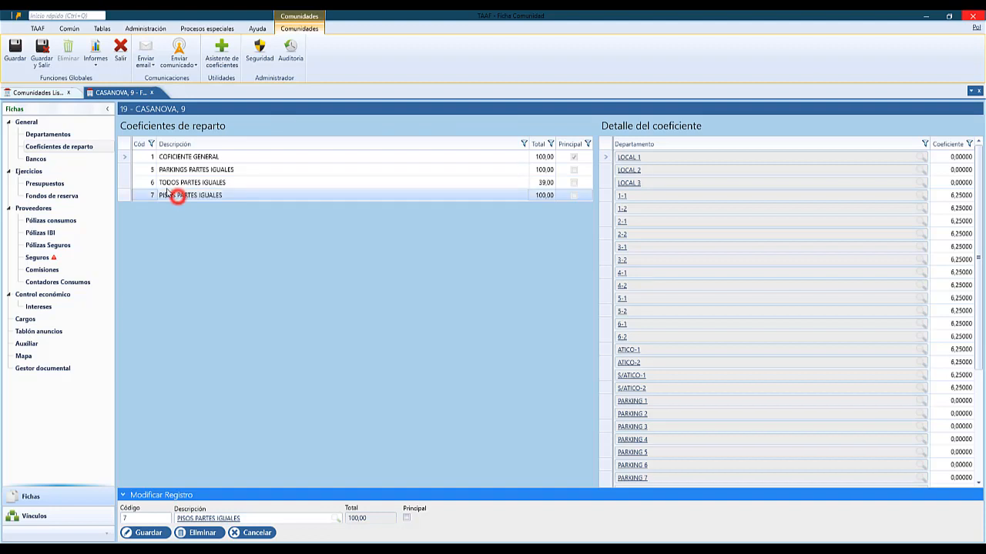